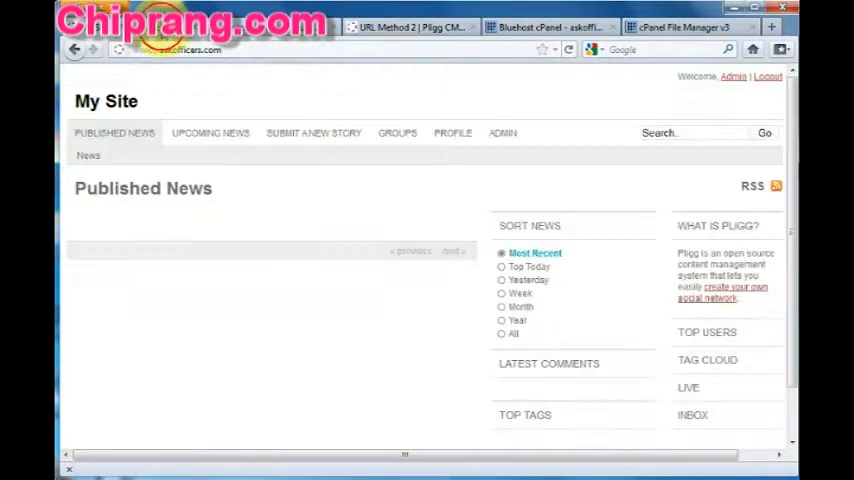
{"action": "scroll", "coordinate": [381, 299], "scroll_direction": "down", "scroll_amount": 1}
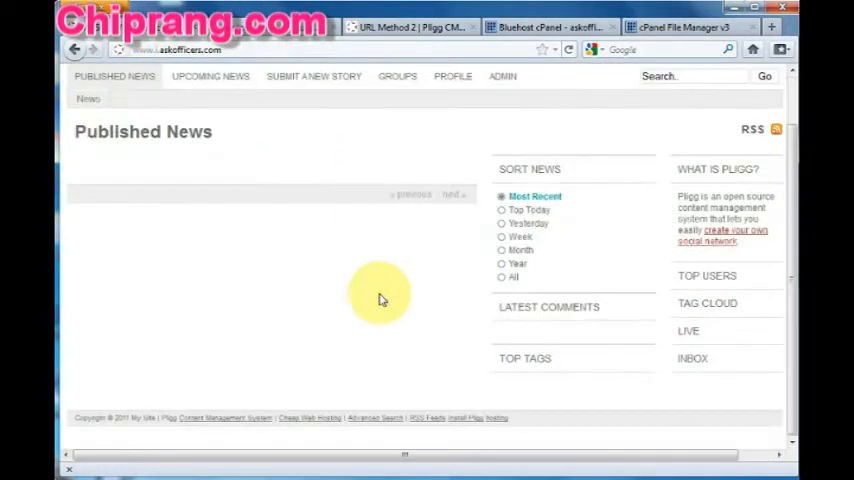
{"action": "scroll", "coordinate": [133, 171], "scroll_direction": "up", "scroll_amount": 1}
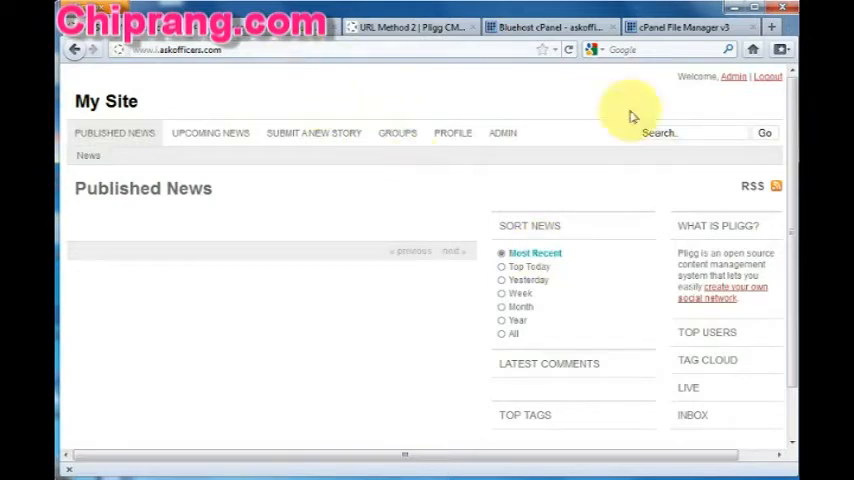
Return to the cPanel home page and close the File Manager tab.
{"action": "left_click", "coordinate": [660, 28]}
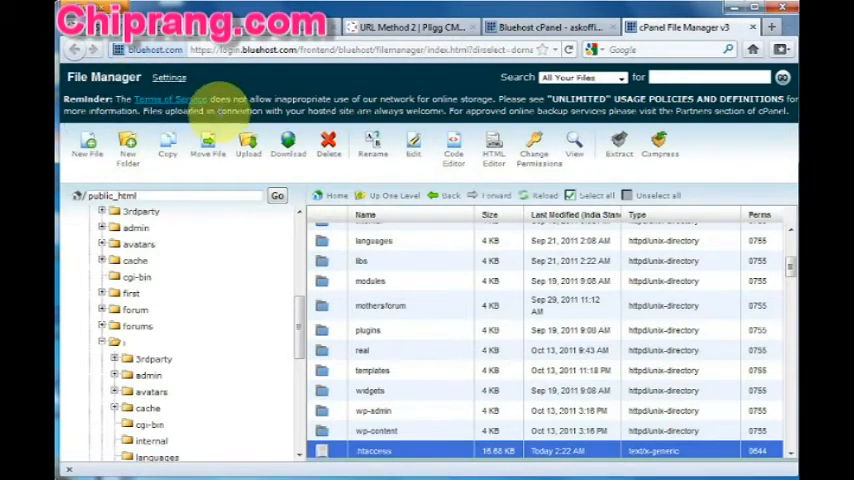
{"action": "scroll", "coordinate": [200, 285], "scroll_direction": "up", "scroll_amount": 1}
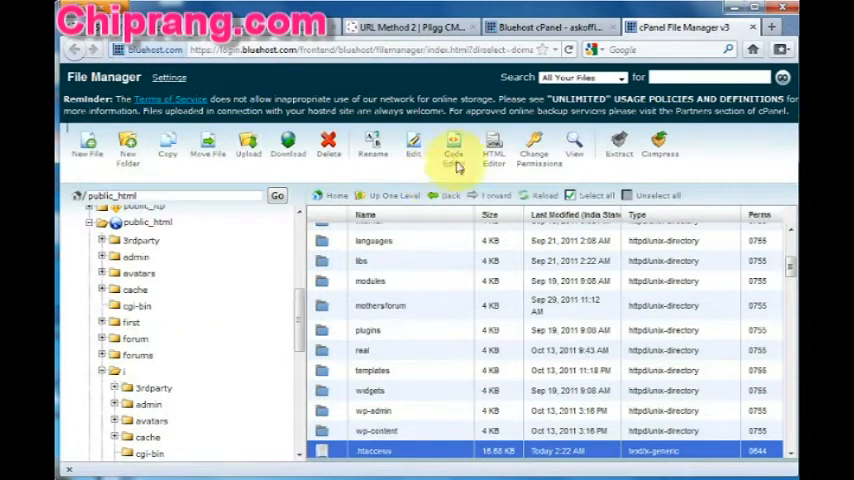
{"action": "left_click", "coordinate": [530, 30]}
{"action": "left_click", "coordinate": [730, 28]}
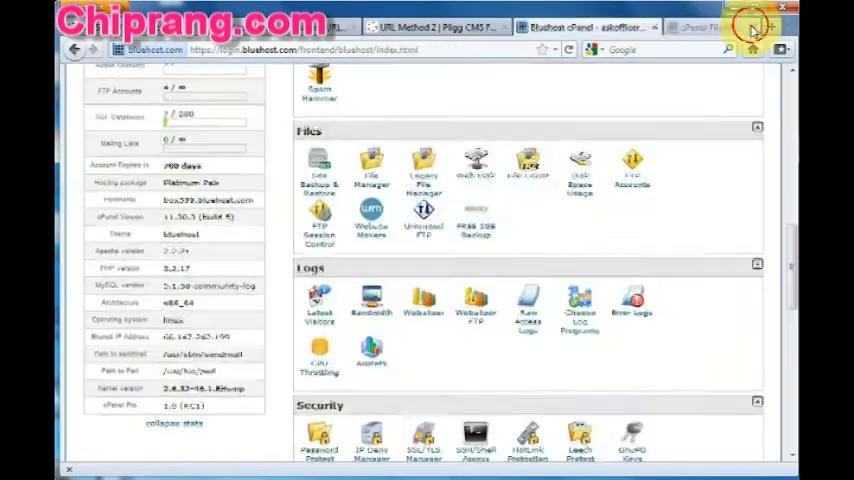
{"action": "scroll", "coordinate": [418, 345], "scroll_direction": "up", "scroll_amount": 5}
{"action": "scroll", "coordinate": [429, 314], "scroll_direction": "up", "scroll_amount": 5}
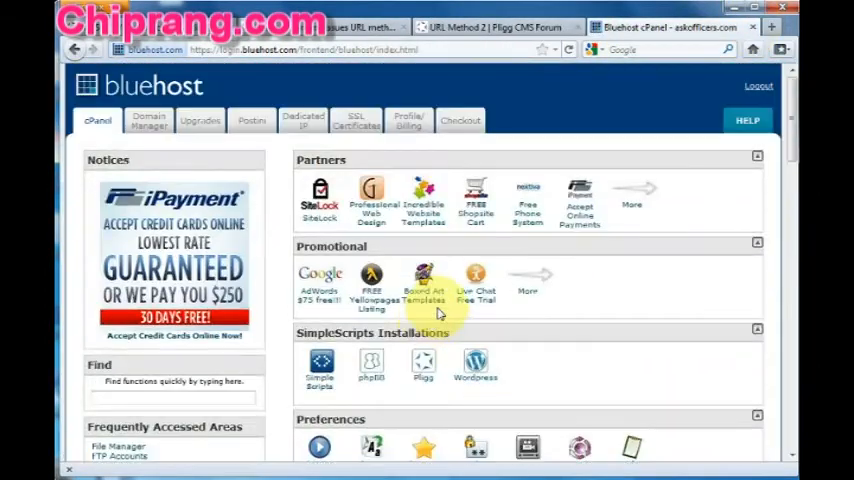
{"action": "scroll", "coordinate": [429, 314], "scroll_direction": "down", "scroll_amount": 3}
{"action": "scroll", "coordinate": [437, 313], "scroll_direction": "down", "scroll_amount": 3}
{"action": "scroll", "coordinate": [435, 311], "scroll_direction": "up", "scroll_amount": 5}
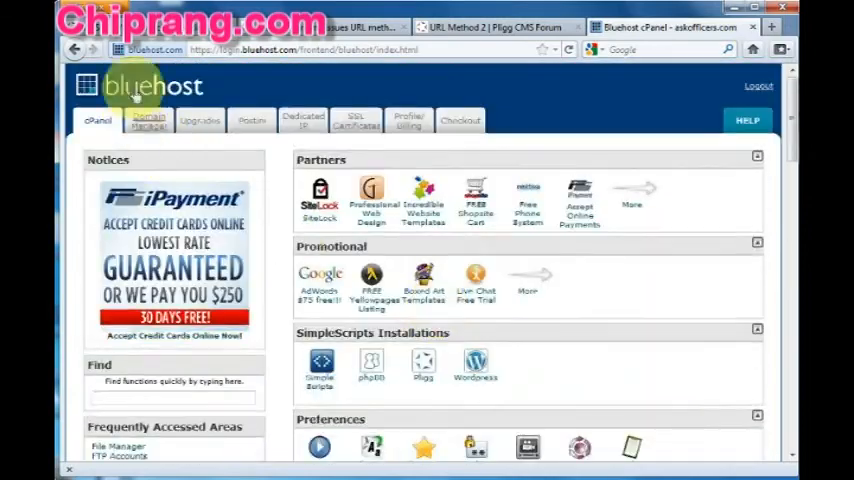
{"action": "scroll", "coordinate": [296, 104], "scroll_direction": "down", "scroll_amount": 3}
{"action": "scroll", "coordinate": [190, 200], "scroll_direction": "up", "scroll_amount": 2}
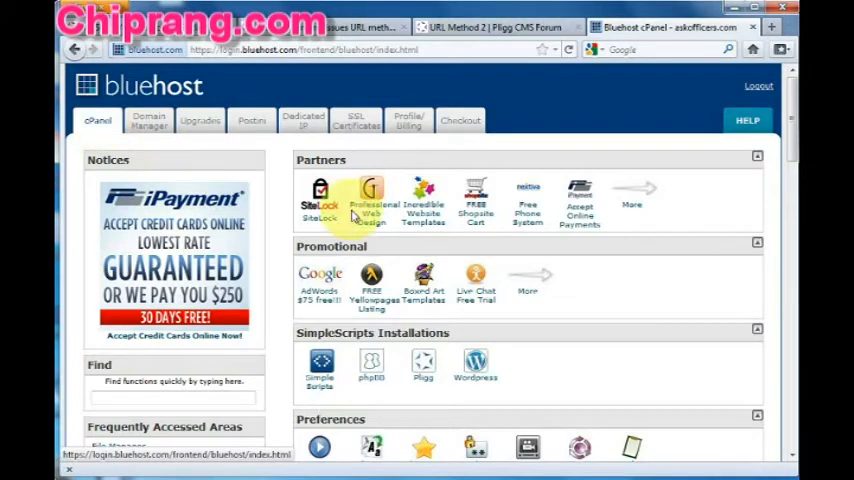
{"action": "scroll", "coordinate": [535, 252], "scroll_direction": "down", "scroll_amount": 2}
{"action": "scroll", "coordinate": [535, 252], "scroll_direction": "down", "scroll_amount": 4}
{"action": "scroll", "coordinate": [536, 252], "scroll_direction": "down", "scroll_amount": 2}
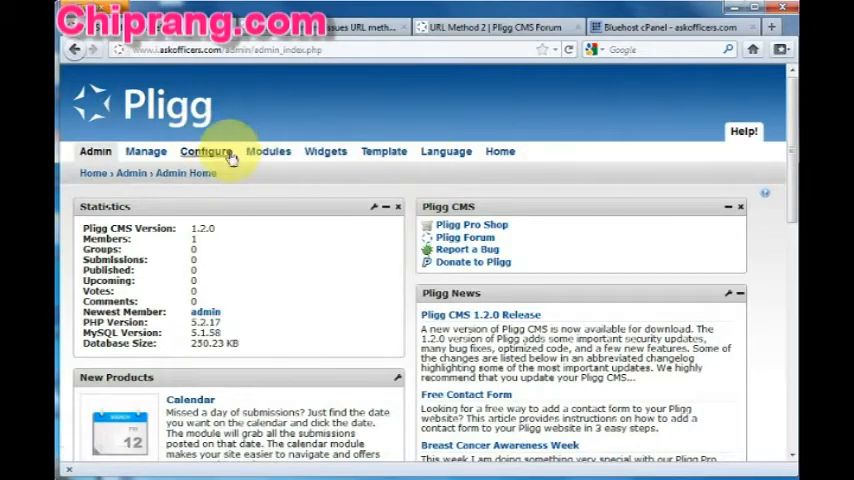
{"action": "scroll", "coordinate": [231, 157], "scroll_direction": "down", "scroll_amount": 2}
{"action": "scroll", "coordinate": [231, 157], "scroll_direction": "up", "scroll_amount": 2}
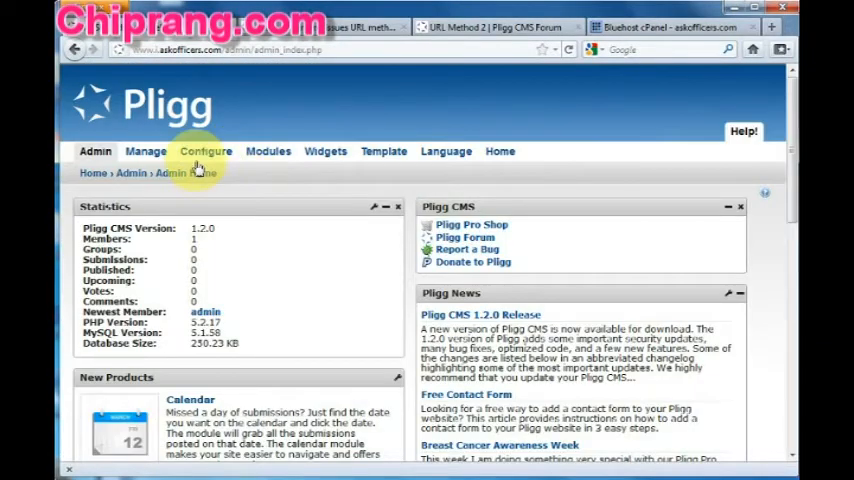
{"action": "scroll", "coordinate": [255, 200], "scroll_direction": "down", "scroll_amount": 2}
{"action": "scroll", "coordinate": [255, 200], "scroll_direction": "up", "scroll_amount": 2}
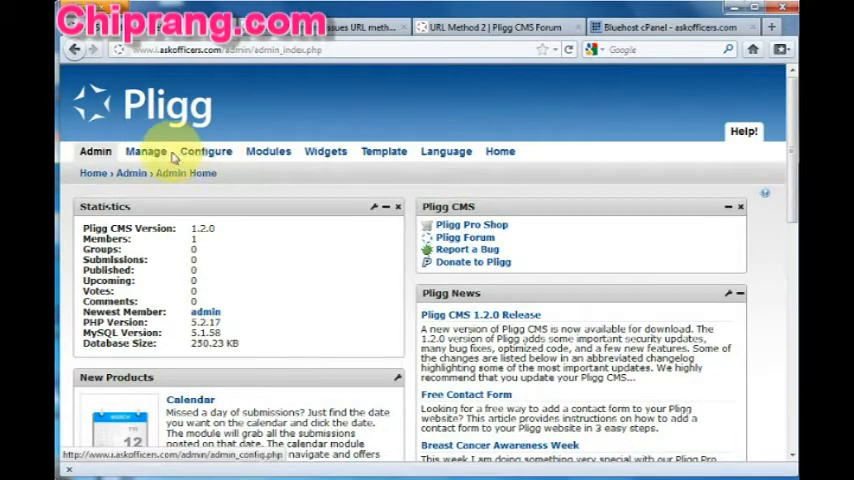
Open Configure in the Pligg admin navigation to list the setting categories.
{"action": "left_click", "coordinate": [196, 157]}
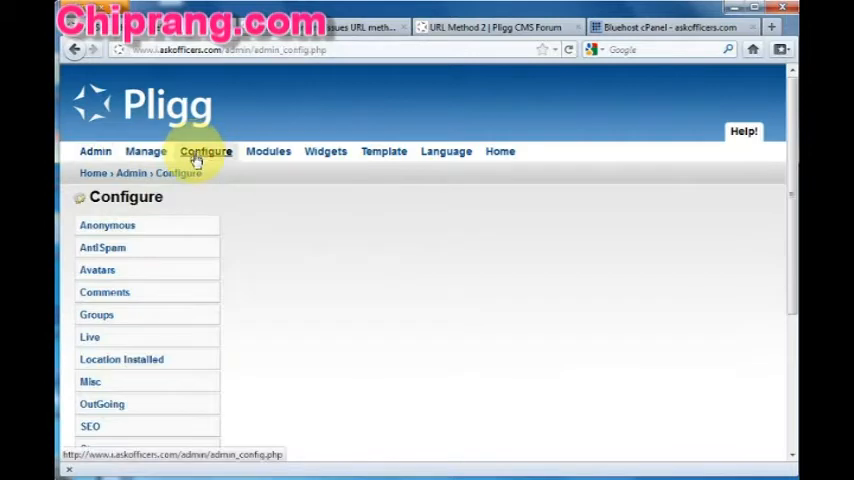
{"action": "scroll", "coordinate": [168, 391], "scroll_direction": "down", "scroll_amount": 3}
In the SEO settings, set URL Method to 2 and save, then head to the Manage pages.
{"action": "left_click", "coordinate": [91, 262]}
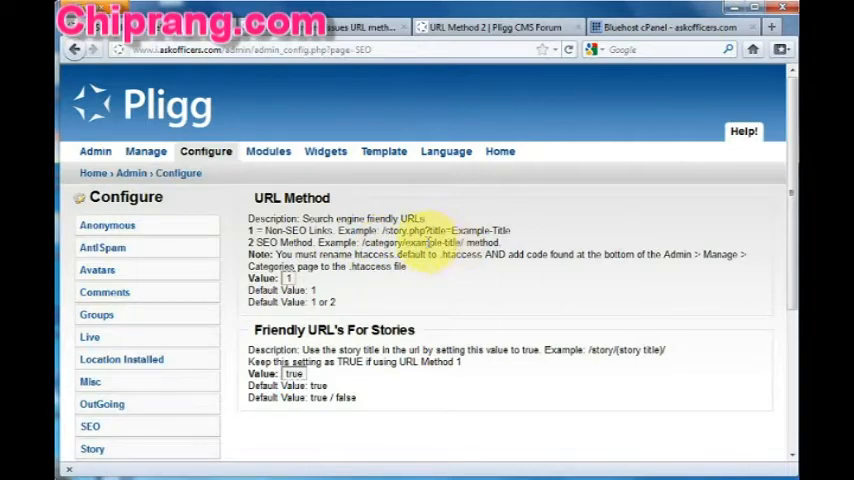
{"action": "left_click", "coordinate": [289, 280]}
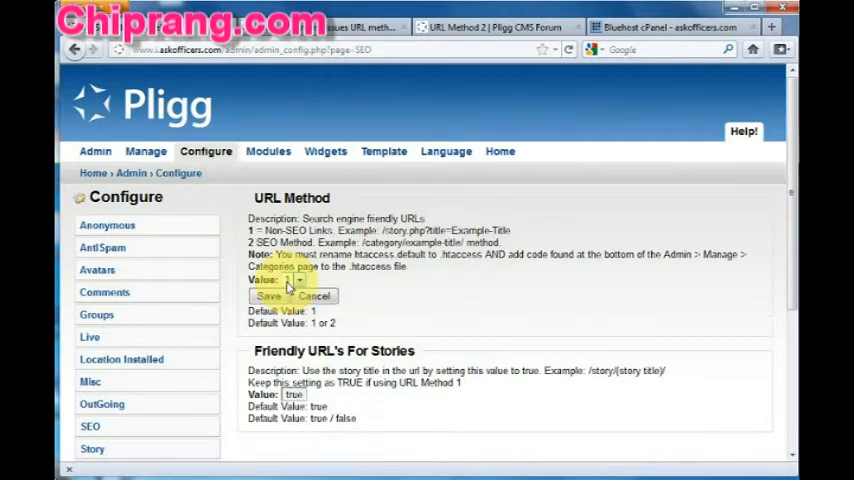
{"action": "left_click", "coordinate": [296, 280]}
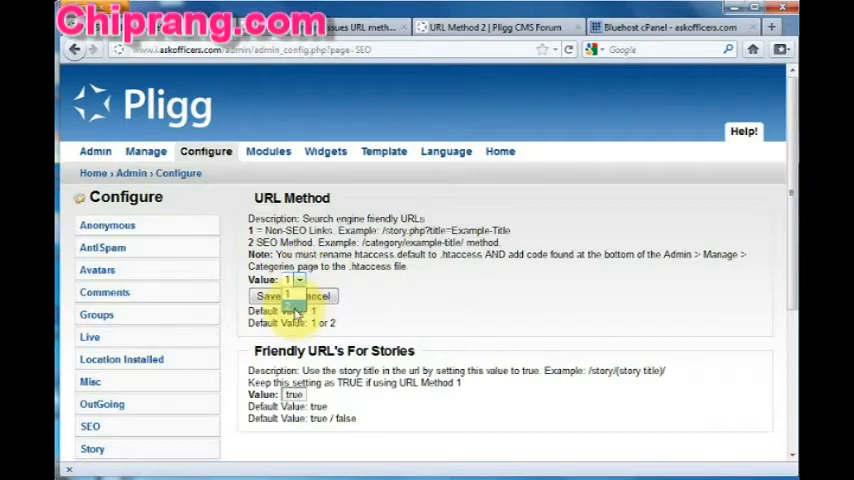
{"action": "left_click", "coordinate": [297, 307]}
{"action": "left_click", "coordinate": [267, 296]}
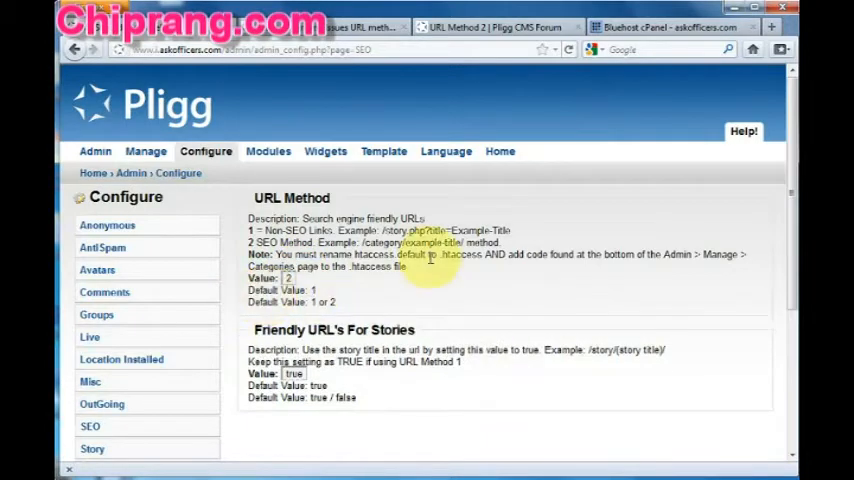
{"action": "scroll", "coordinate": [467, 225], "scroll_direction": "down", "scroll_amount": 2}
{"action": "scroll", "coordinate": [452, 272], "scroll_direction": "up", "scroll_amount": 2}
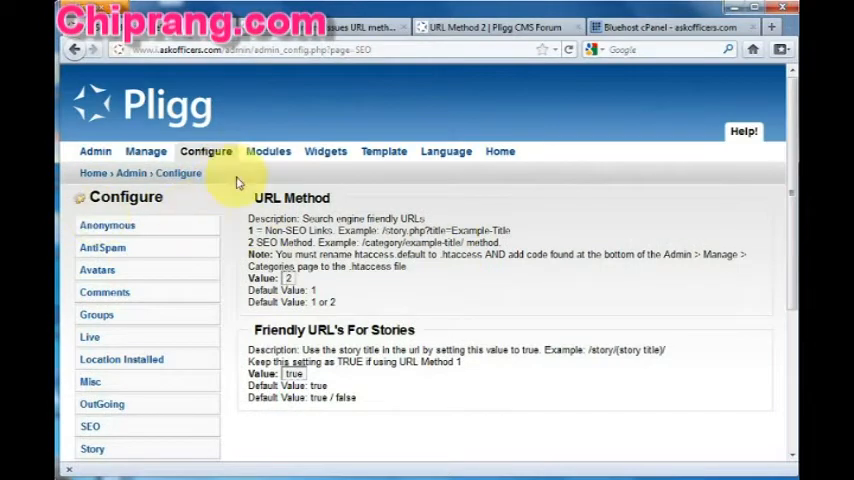
{"action": "left_click", "coordinate": [153, 154]}
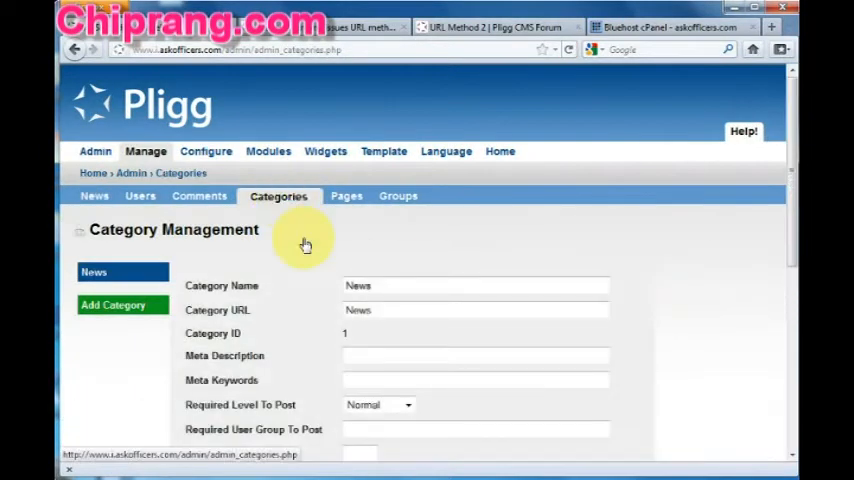
{"action": "scroll", "coordinate": [510, 240], "scroll_direction": "down", "scroll_amount": 2}
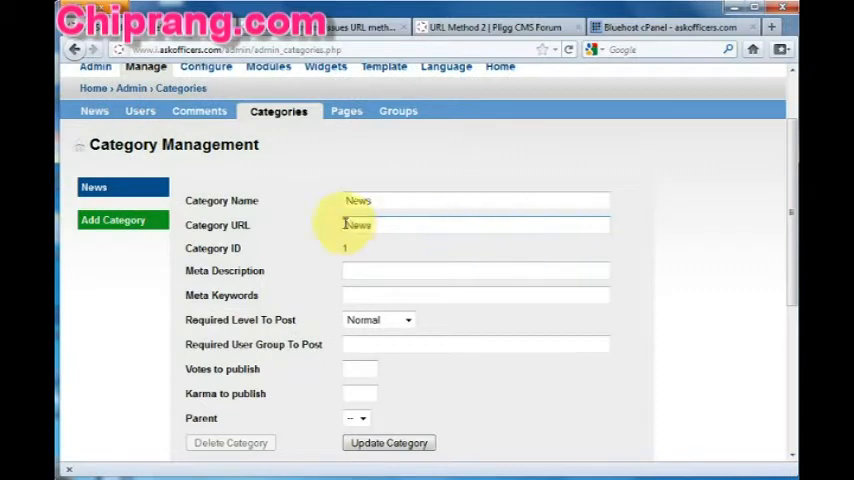
{"action": "scroll", "coordinate": [488, 221], "scroll_direction": "down", "scroll_amount": 2}
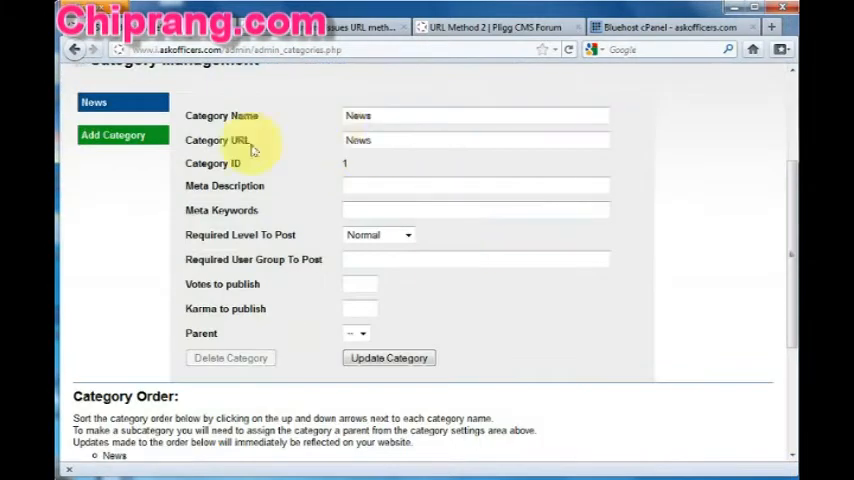
{"action": "scroll", "coordinate": [257, 273], "scroll_direction": "down", "scroll_amount": 2}
{"action": "scroll", "coordinate": [257, 273], "scroll_direction": "up", "scroll_amount": 4}
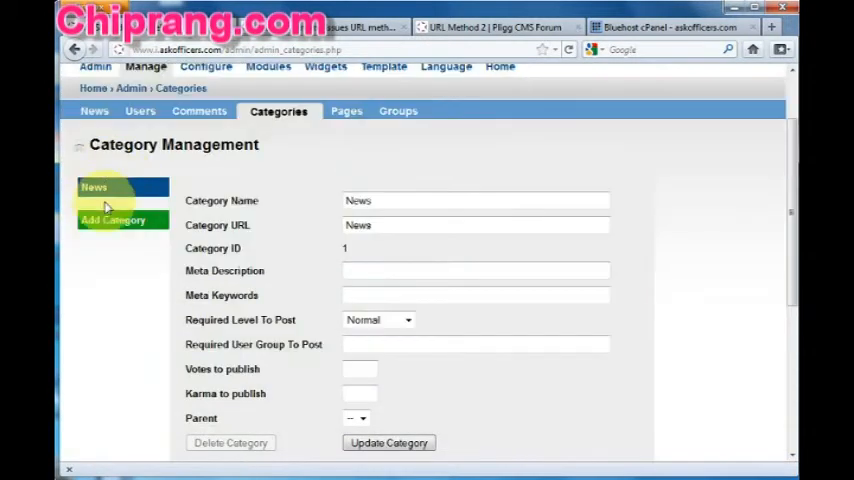
{"action": "scroll", "coordinate": [474, 274], "scroll_direction": "down", "scroll_amount": 2}
{"action": "scroll", "coordinate": [475, 276], "scroll_direction": "down", "scroll_amount": 2}
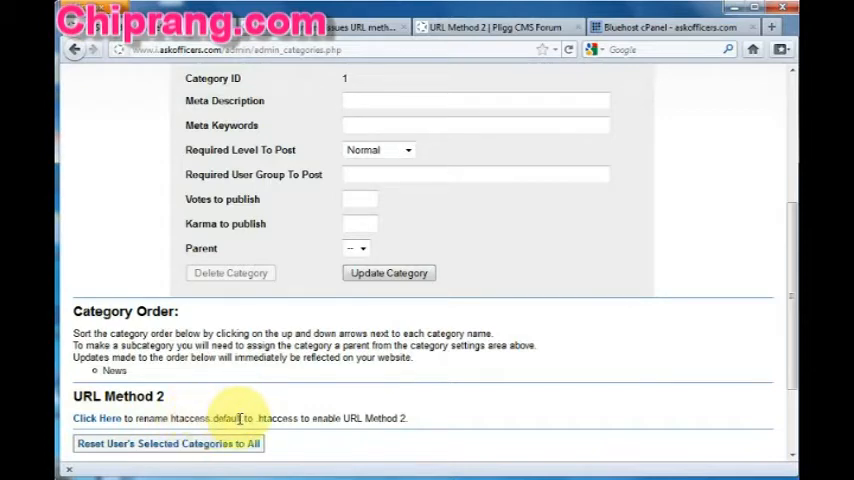
Review the .htaccess.default and .htaccess names and trigger Pligg's automatic rename.
{"action": "left_click_drag", "start_coordinate": [244, 420], "coordinate": [168, 418]}
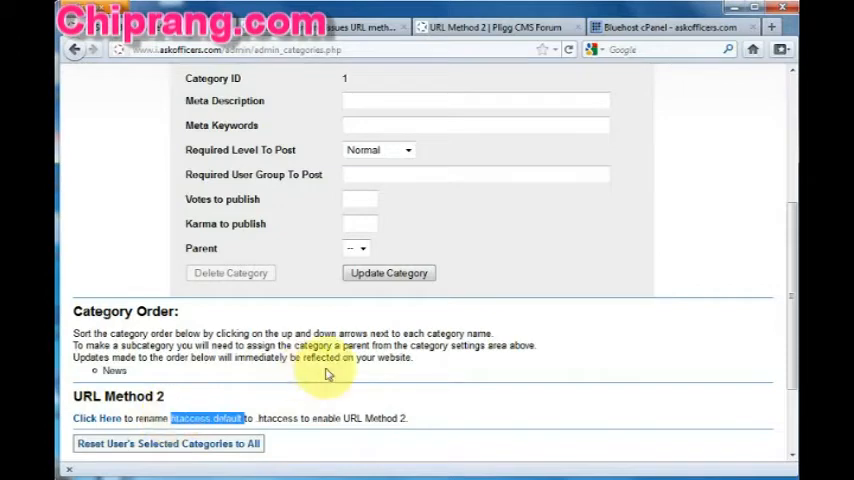
{"action": "left_click", "coordinate": [276, 418]}
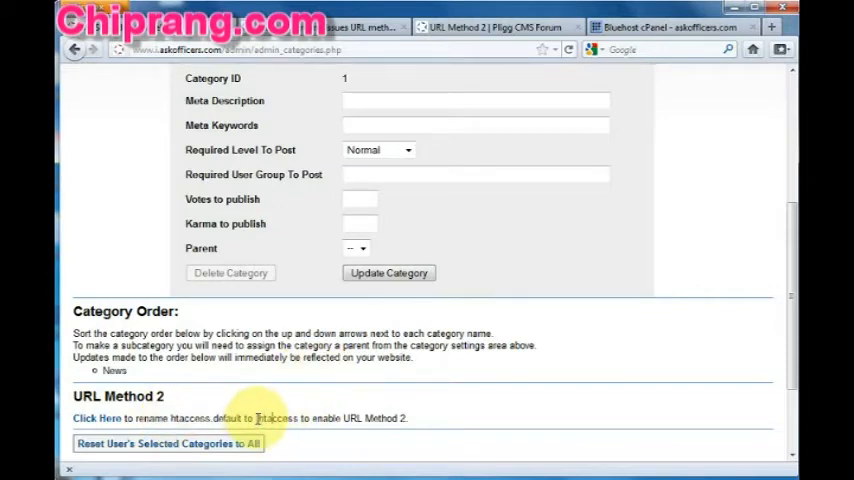
{"action": "left_click_drag", "start_coordinate": [257, 418], "coordinate": [297, 418]}
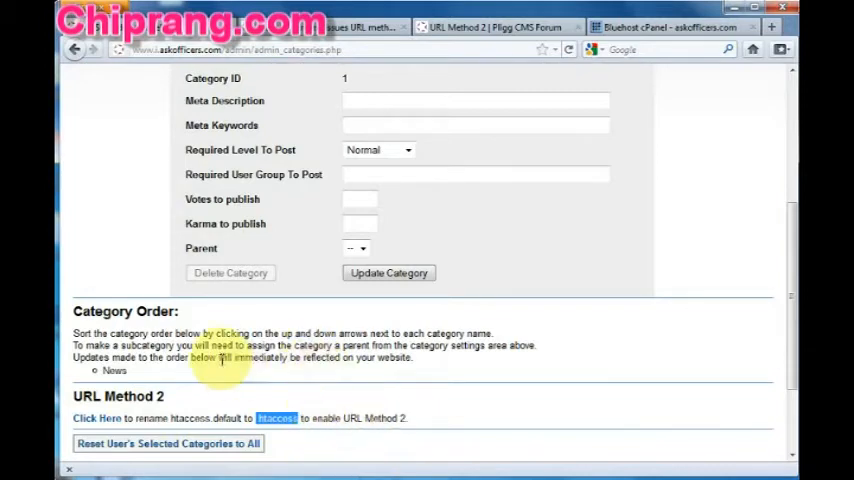
{"action": "left_click", "coordinate": [109, 420]}
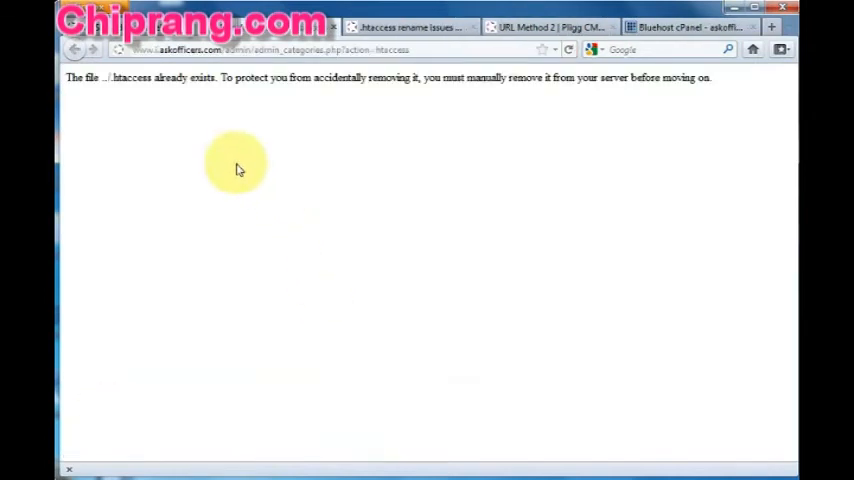
From cPanel, launch File Manager on the document root with Show Hidden Files enabled.
{"action": "key", "text": "ctrl+shift+Tab"}
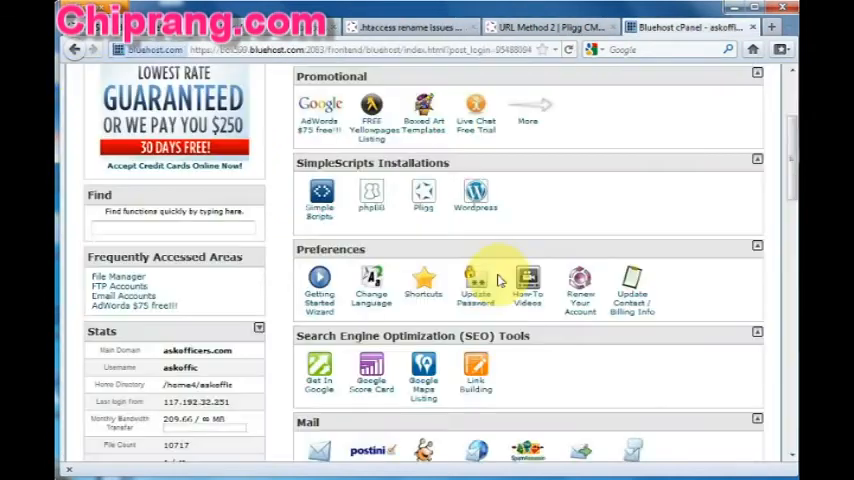
{"action": "scroll", "coordinate": [500, 281], "scroll_direction": "down", "scroll_amount": 5}
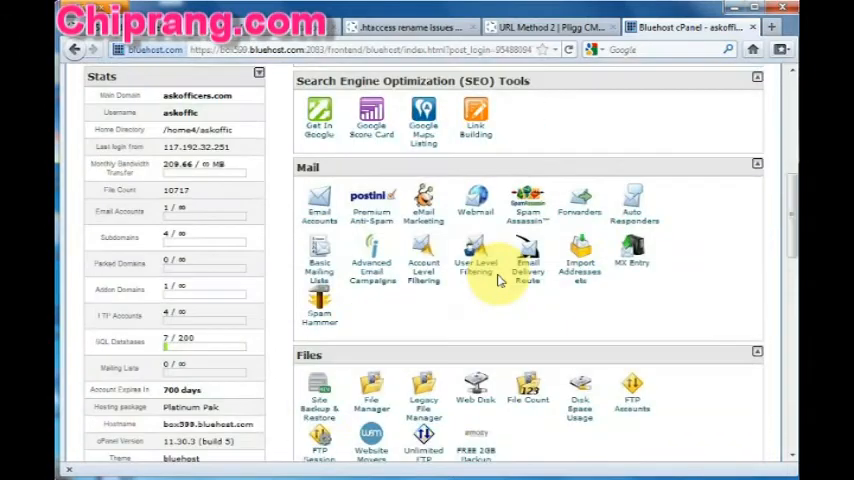
{"action": "left_click", "coordinate": [371, 410]}
{"action": "left_click", "coordinate": [330, 361]}
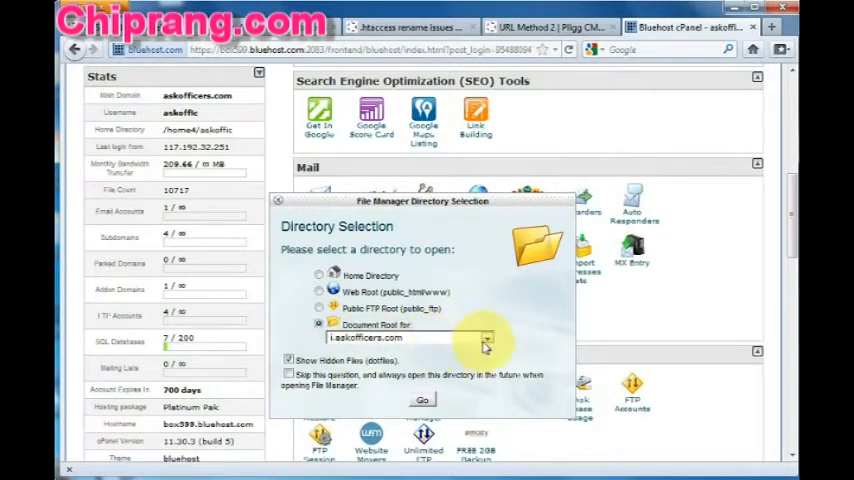
{"action": "left_click", "coordinate": [423, 402]}
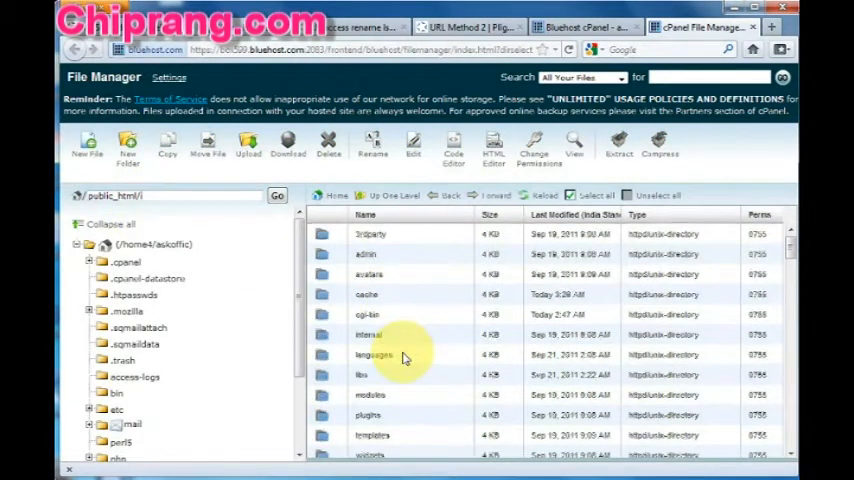
{"action": "scroll", "coordinate": [405, 358], "scroll_direction": "down", "scroll_amount": 1}
{"action": "scroll", "coordinate": [405, 358], "scroll_direction": "down", "scroll_amount": 1}
{"action": "scroll", "coordinate": [405, 358], "scroll_direction": "down", "scroll_amount": 1}
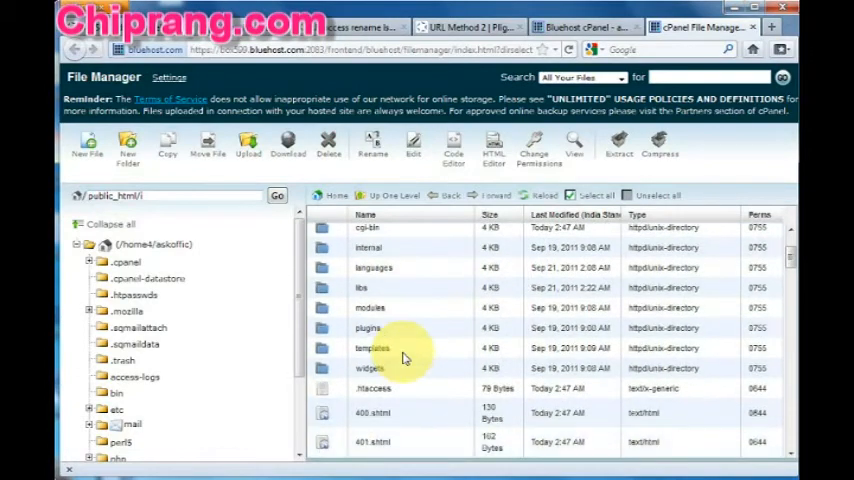
Delete the old .htaccess file from public_html and confirm.
{"action": "left_click", "coordinate": [386, 389]}
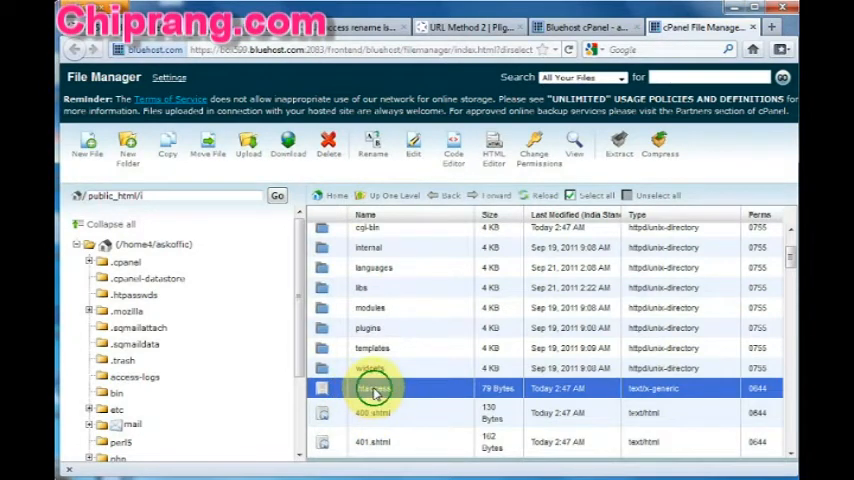
{"action": "right_click", "coordinate": [376, 390]}
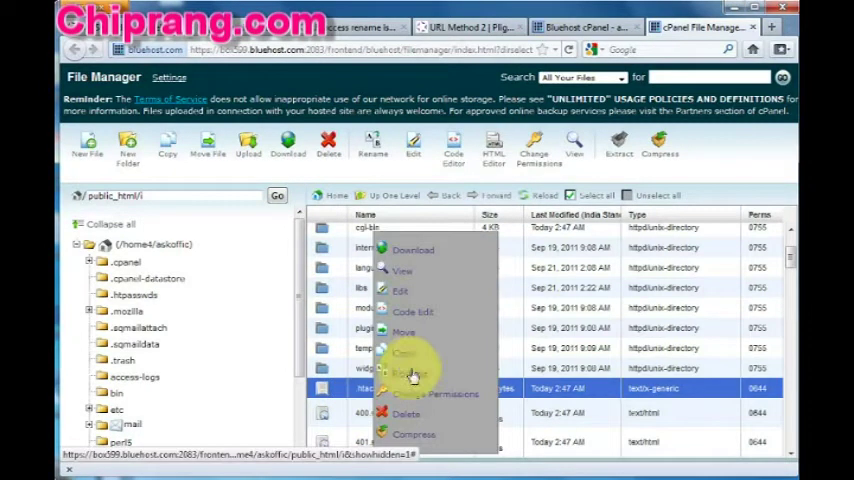
{"action": "left_click", "coordinate": [415, 424]}
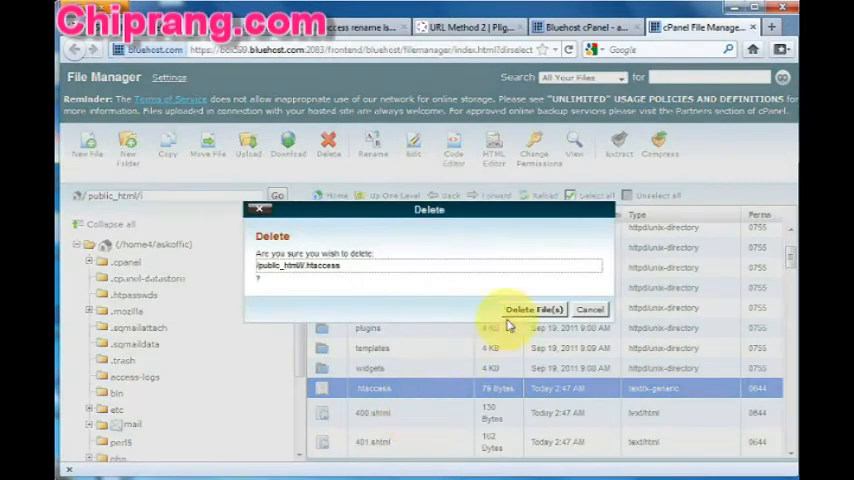
{"action": "left_click", "coordinate": [527, 312]}
{"action": "scroll", "coordinate": [430, 332], "scroll_direction": "down", "scroll_amount": 1}
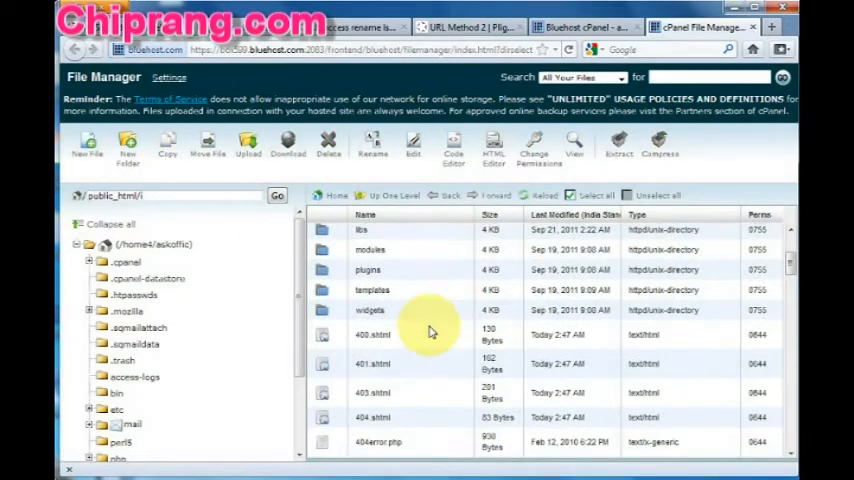
{"action": "scroll", "coordinate": [430, 332], "scroll_direction": "down", "scroll_amount": 1}
{"action": "scroll", "coordinate": [430, 332], "scroll_direction": "down", "scroll_amount": 2}
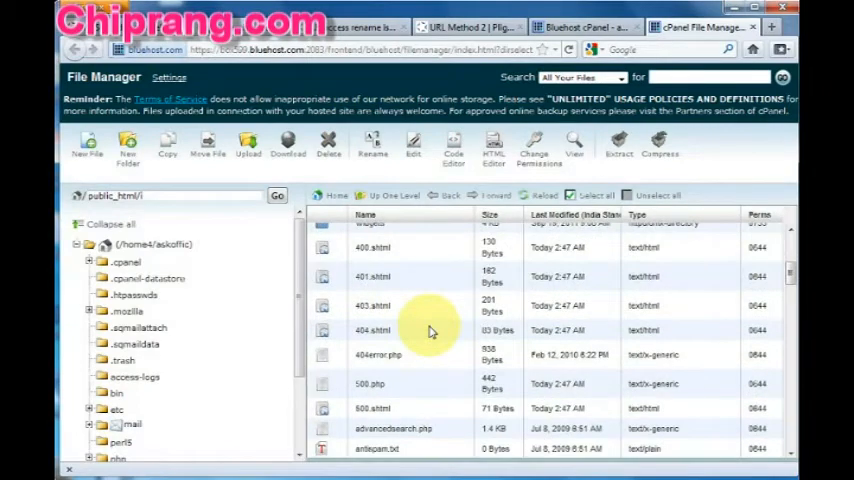
{"action": "scroll", "coordinate": [430, 332], "scroll_direction": "down", "scroll_amount": 1}
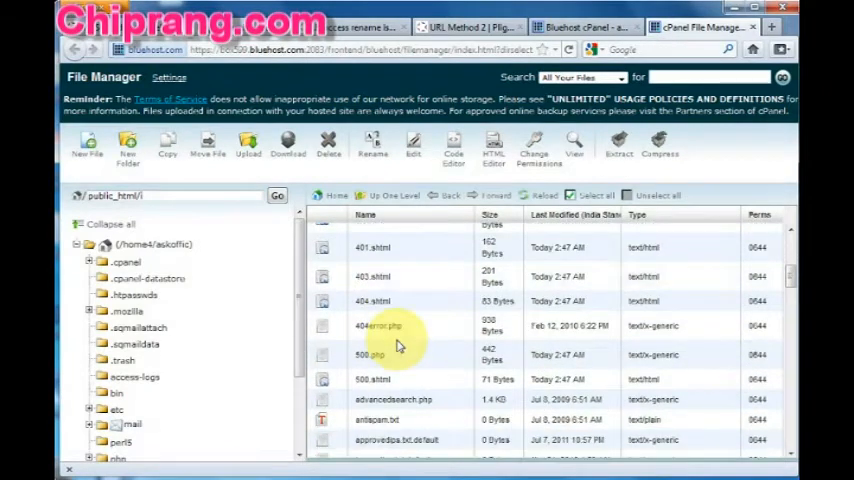
{"action": "scroll", "coordinate": [397, 346], "scroll_direction": "down", "scroll_amount": 1}
{"action": "scroll", "coordinate": [397, 346], "scroll_direction": "down", "scroll_amount": 1}
{"action": "scroll", "coordinate": [397, 346], "scroll_direction": "down", "scroll_amount": 1}
{"action": "scroll", "coordinate": [397, 349], "scroll_direction": "down", "scroll_amount": 1}
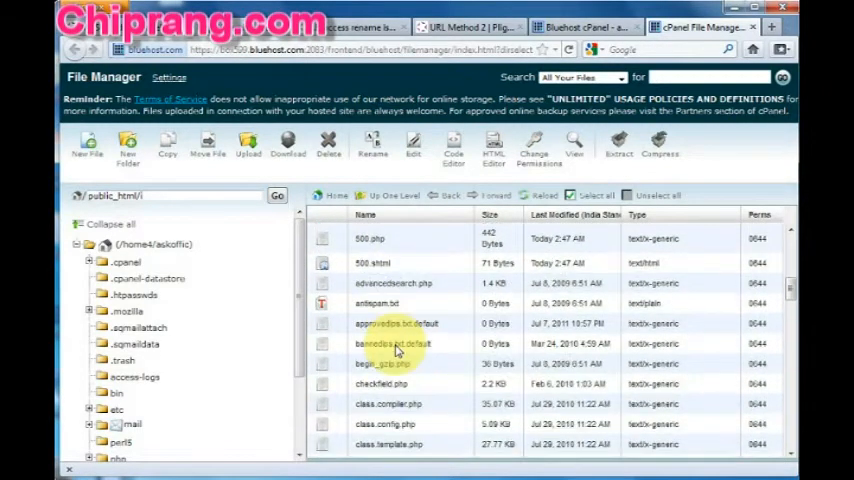
{"action": "scroll", "coordinate": [397, 349], "scroll_direction": "down", "scroll_amount": 3}
{"action": "scroll", "coordinate": [397, 349], "scroll_direction": "down", "scroll_amount": 3}
{"action": "scroll", "coordinate": [397, 349], "scroll_direction": "down", "scroll_amount": 2}
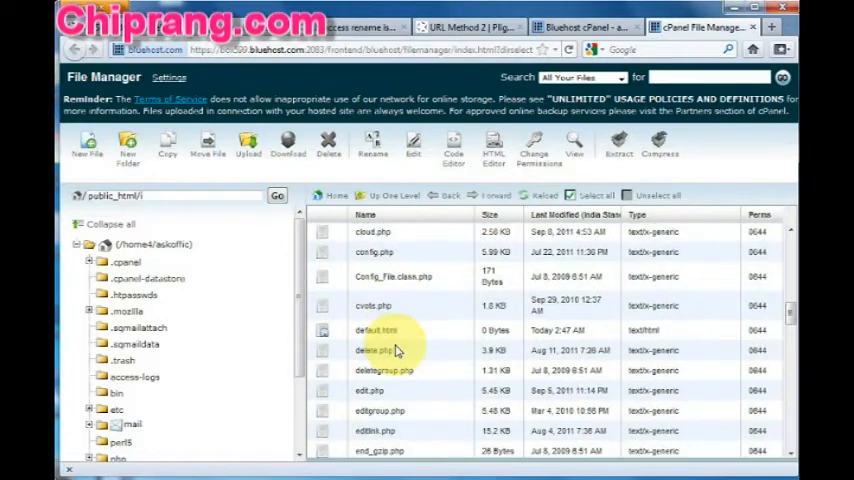
{"action": "scroll", "coordinate": [397, 349], "scroll_direction": "down", "scroll_amount": 1}
{"action": "scroll", "coordinate": [397, 349], "scroll_direction": "down", "scroll_amount": 4}
{"action": "scroll", "coordinate": [397, 351], "scroll_direction": "down", "scroll_amount": 4}
{"action": "scroll", "coordinate": [397, 353], "scroll_direction": "down", "scroll_amount": 4}
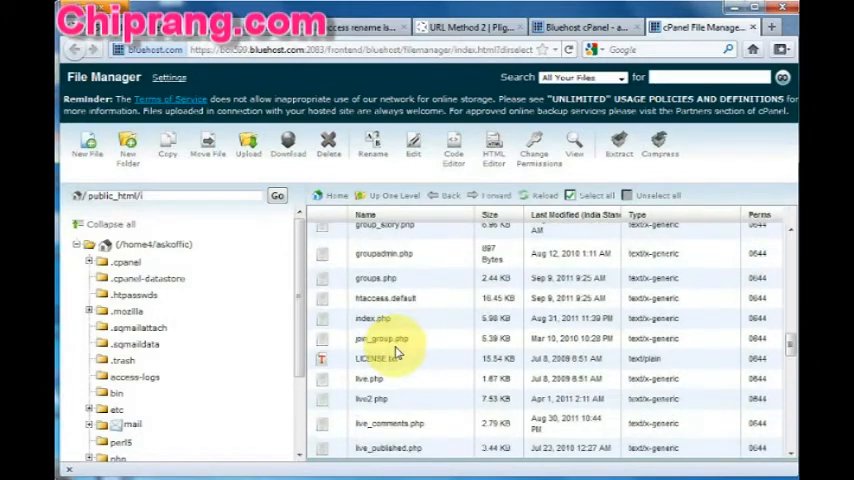
Rename htaccess.default to .htaccess via the file's Rename action and confirm.
{"action": "left_click", "coordinate": [390, 302]}
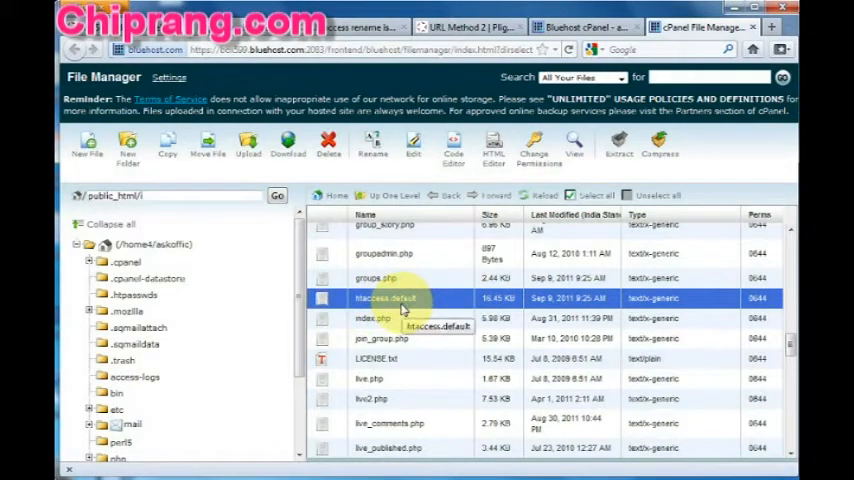
{"action": "right_click", "coordinate": [403, 308]}
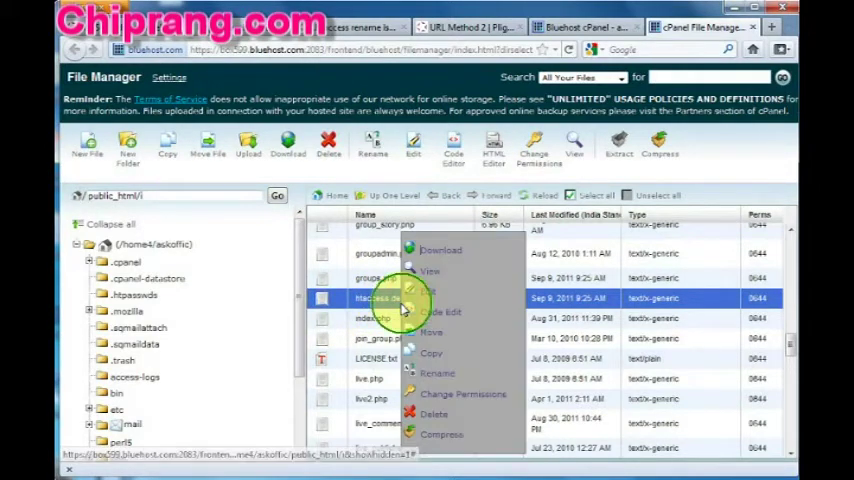
{"action": "left_click", "coordinate": [436, 370]}
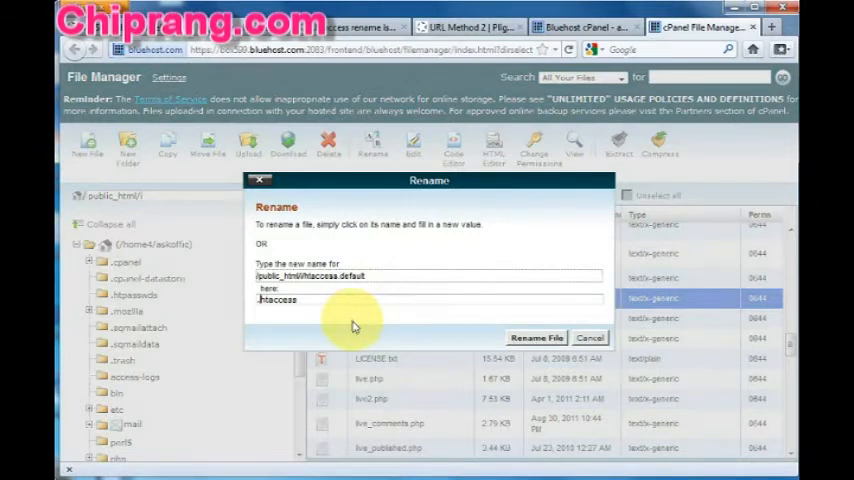
{"action": "left_click", "coordinate": [302, 301]}
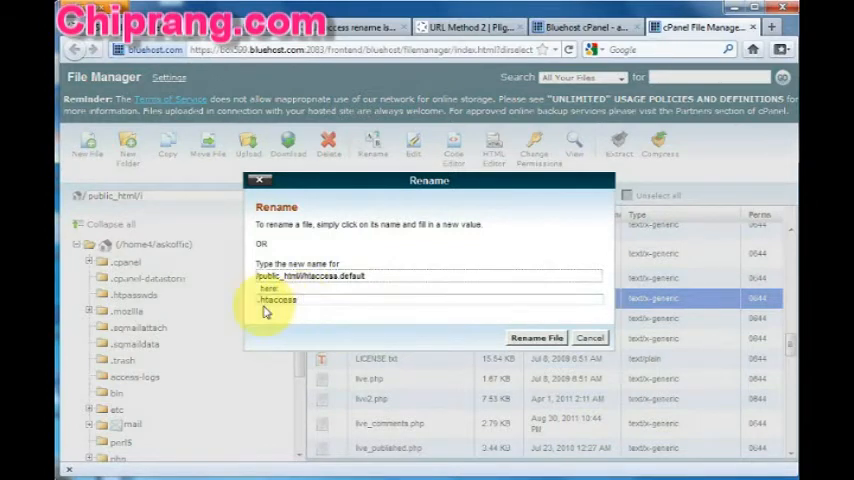
{"action": "type", "text": "."}
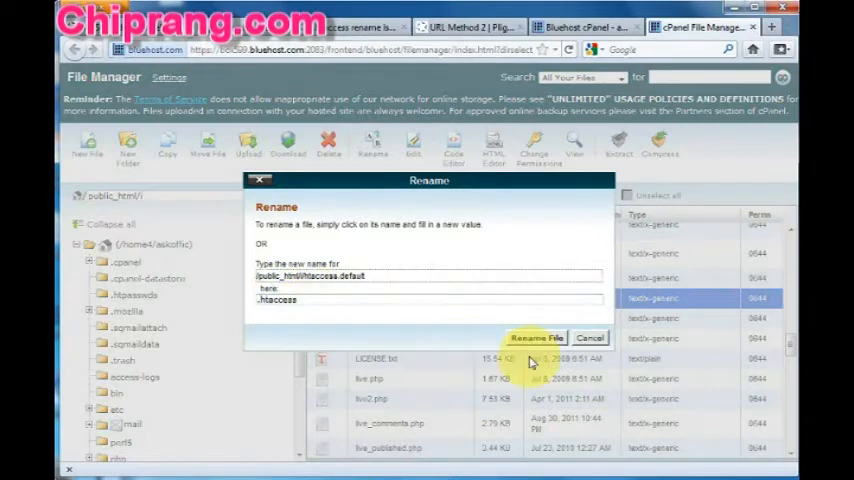
{"action": "left_click", "coordinate": [528, 341]}
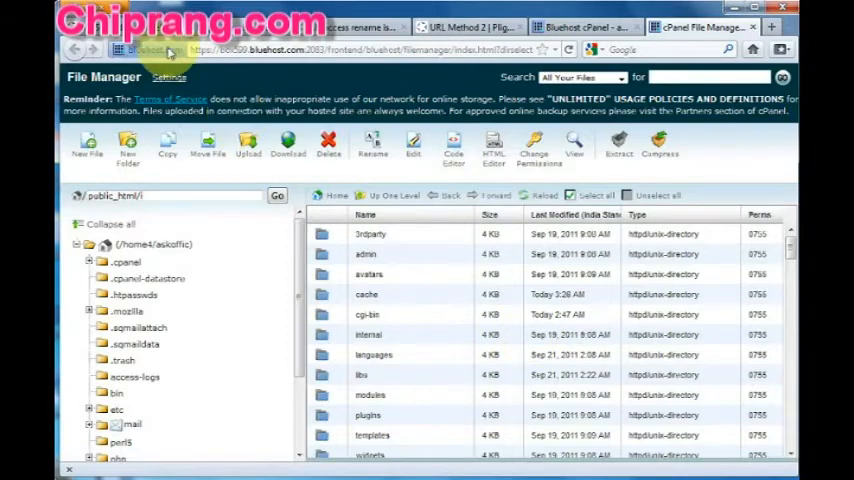
Back on the Pligg Category Management page, update the News category again.
{"action": "left_click", "coordinate": [470, 27]}
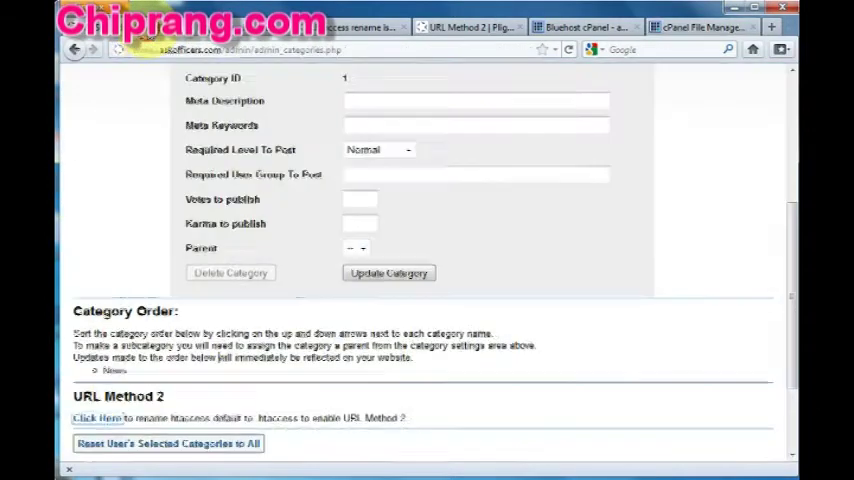
{"action": "left_click", "coordinate": [390, 275]}
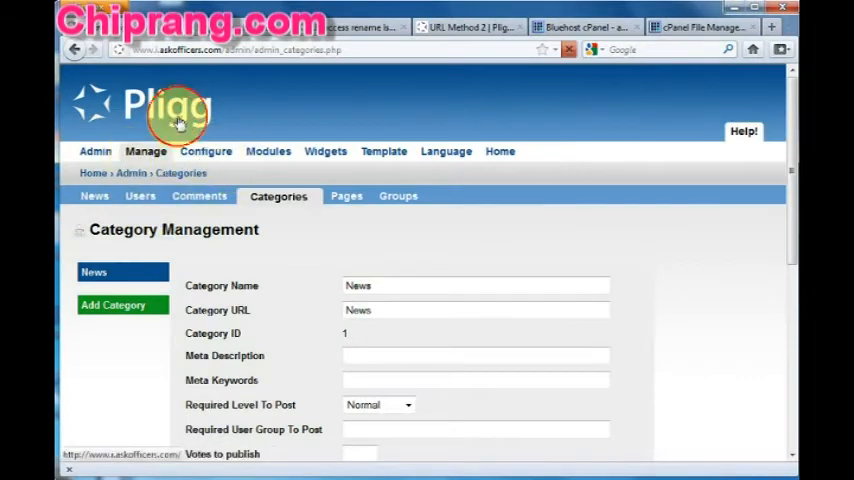
Load the site's home page and review the 500 Internal Server Error message.
{"action": "left_click", "coordinate": [502, 152]}
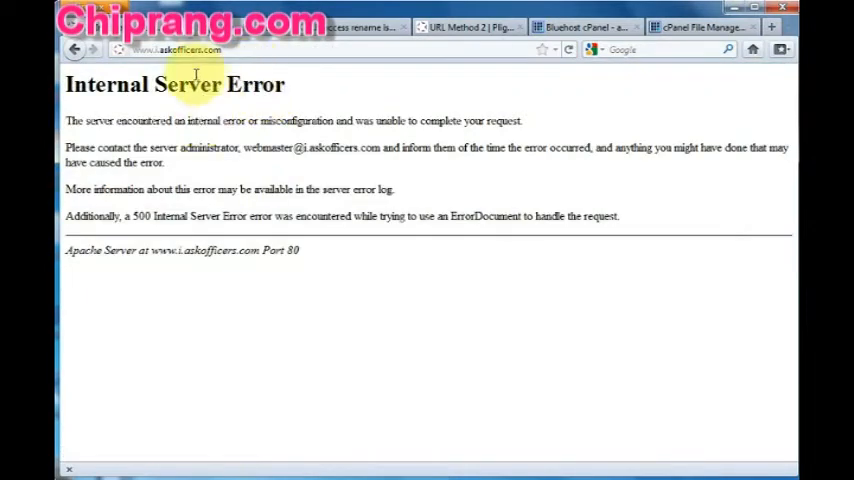
{"action": "left_click_drag", "start_coordinate": [66, 84], "coordinate": [238, 215]}
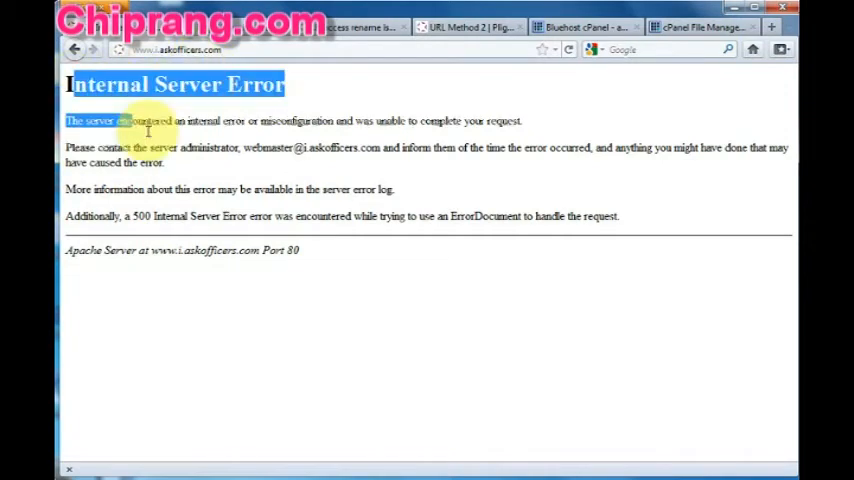
{"action": "left_click", "coordinate": [309, 192]}
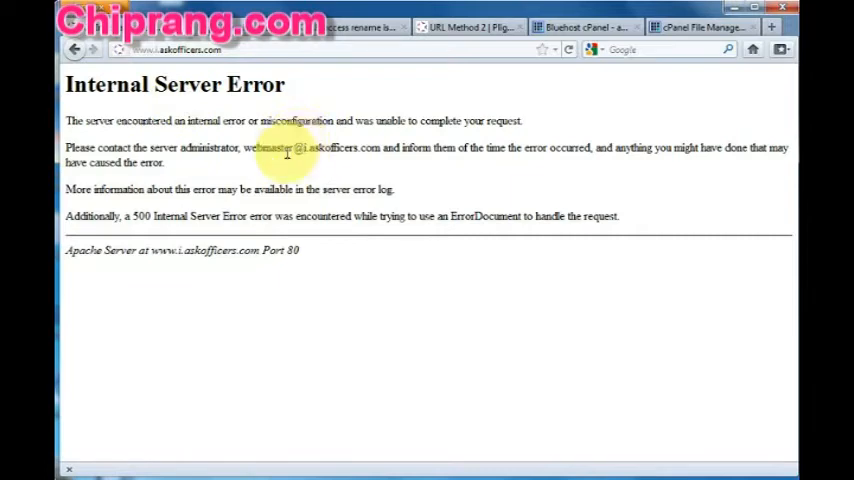
{"action": "left_click_drag", "start_coordinate": [213, 148], "coordinate": [329, 165]}
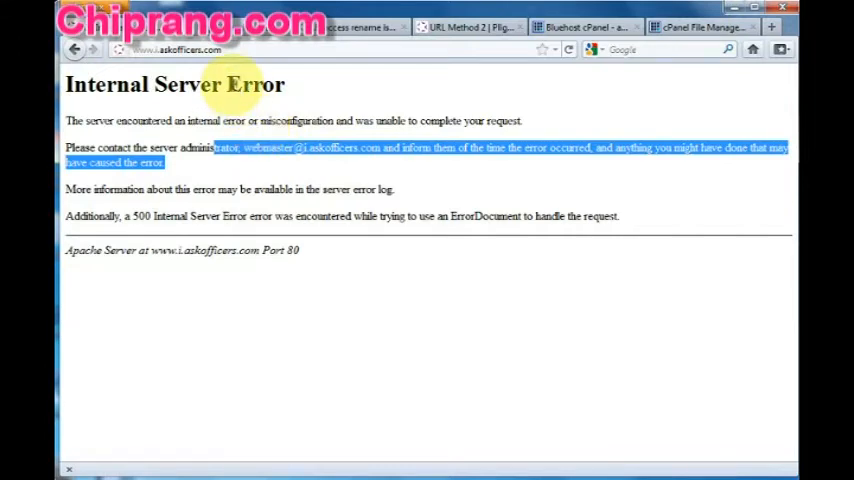
Reload the home page from the address bar until Published News appears.
{"action": "left_click", "coordinate": [212, 49]}
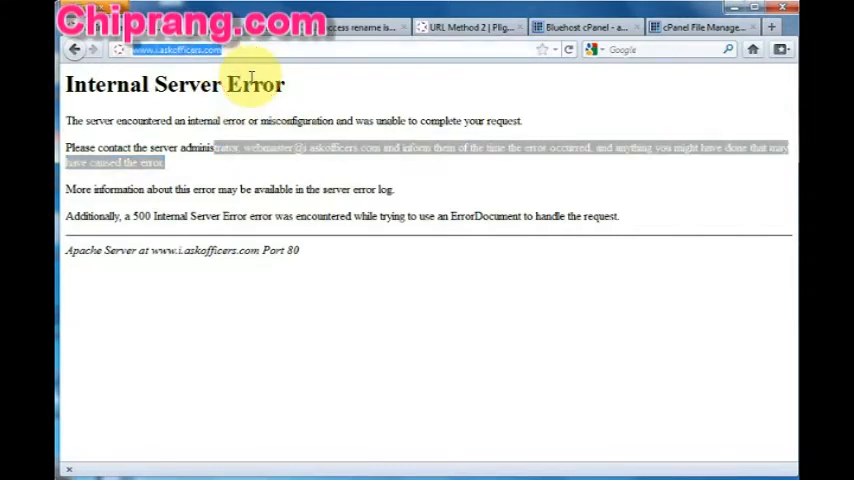
{"action": "key", "text": "Return"}
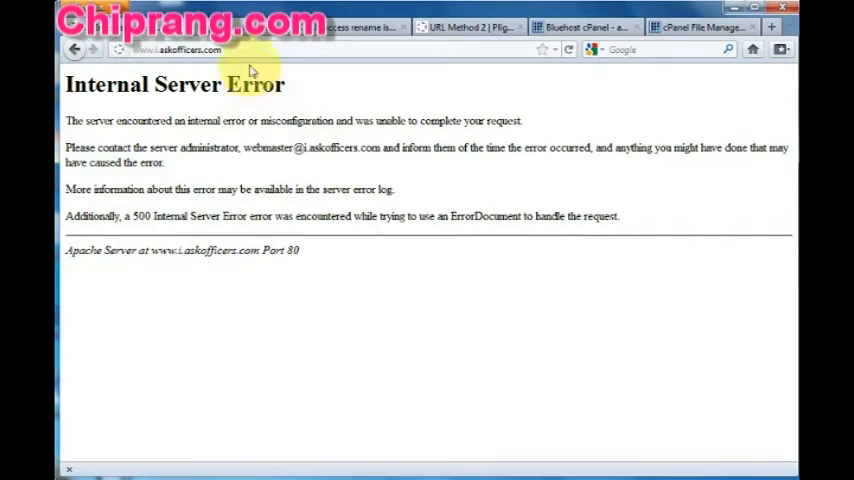
{"action": "left_click", "coordinate": [249, 49]}
{"action": "key", "text": "Return"}
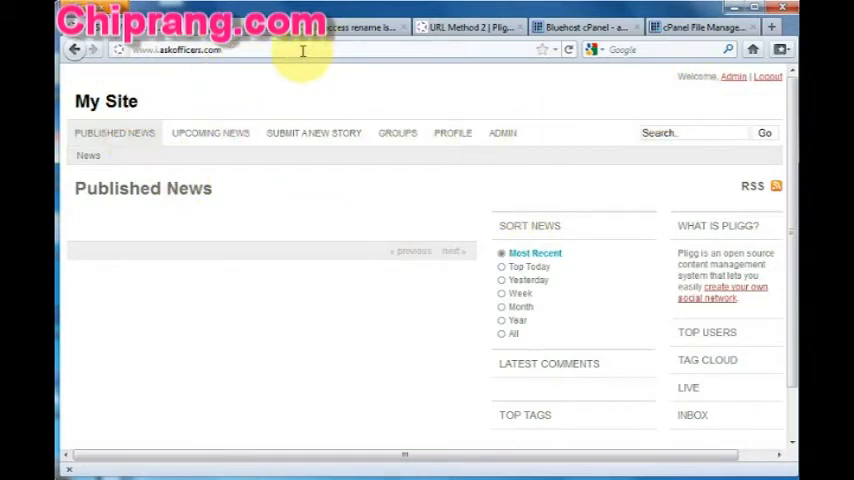
Go to Submit a New Story, now served at the SEO-style /submit/ address.
{"action": "left_click", "coordinate": [263, 51]}
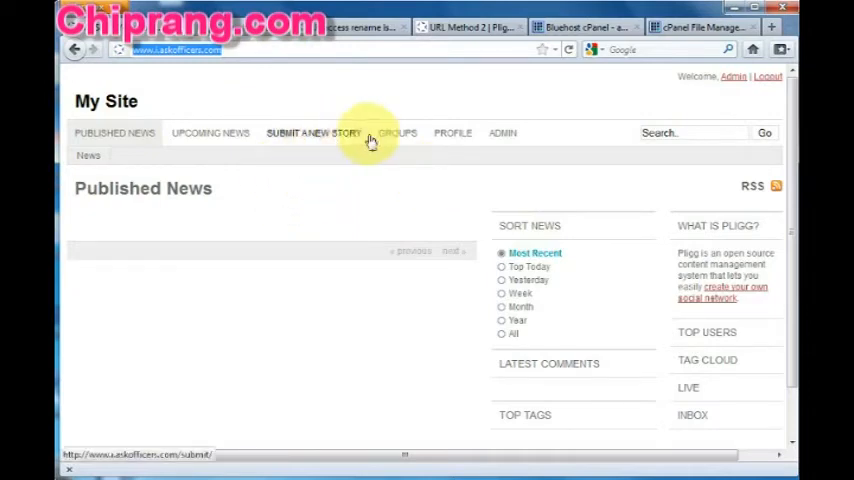
{"action": "left_click", "coordinate": [334, 146]}
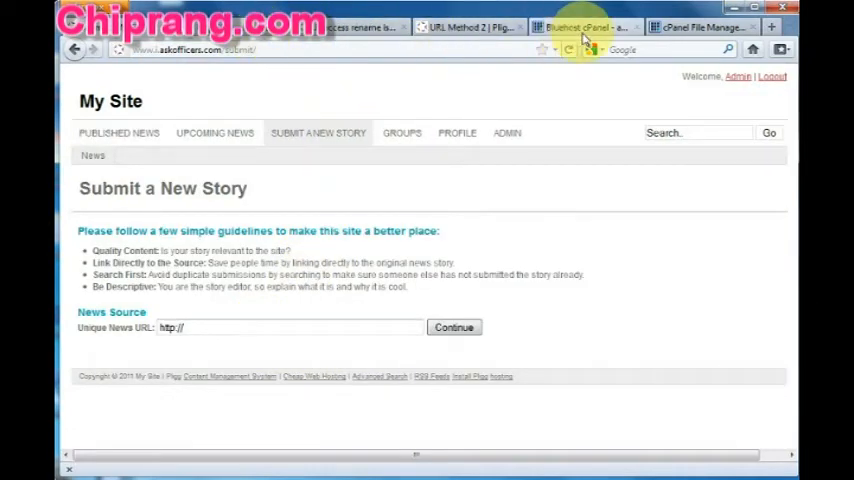
From Google News in a new tab, open the BlackBerry users article and select its full address.
{"action": "left_click", "coordinate": [771, 27]}
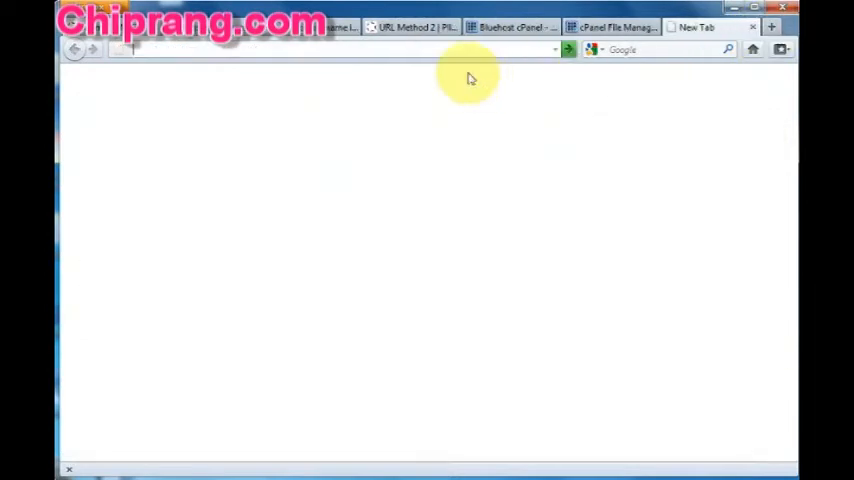
{"action": "type", "text": "go"}
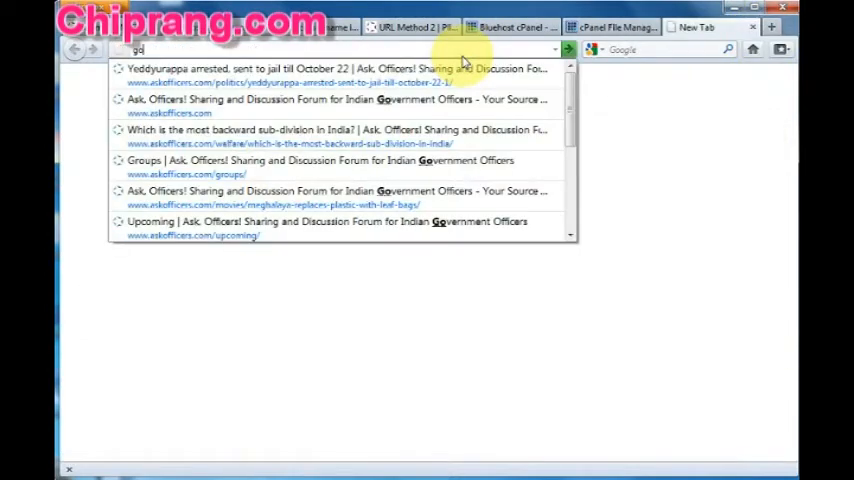
{"action": "type", "text": "ogle.co"}
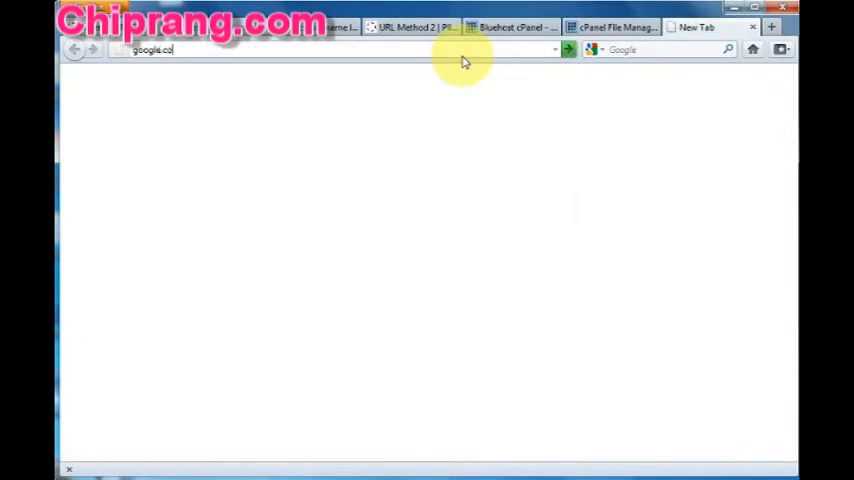
{"action": "type", "text": "m"}
{"action": "key", "text": "Return"}
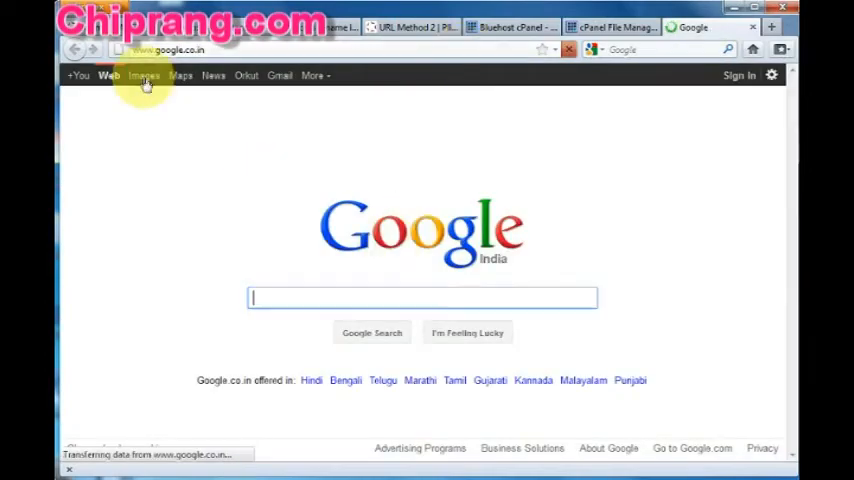
{"action": "left_click", "coordinate": [210, 78]}
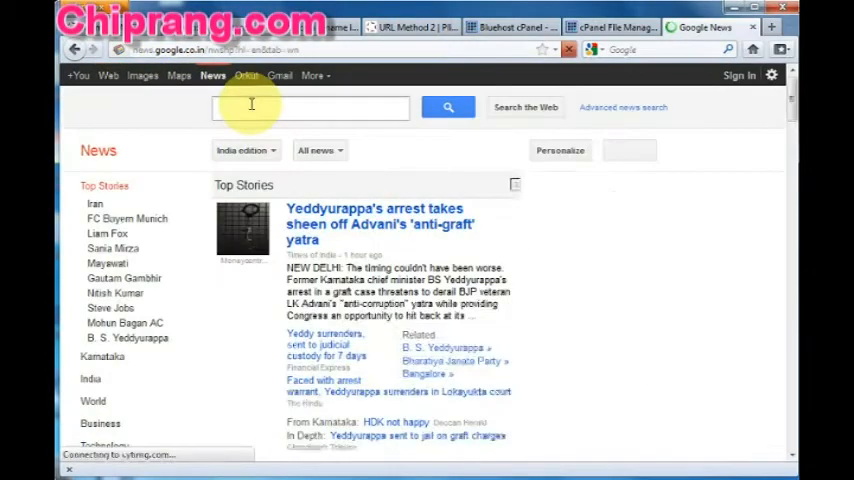
{"action": "scroll", "coordinate": [353, 267], "scroll_direction": "down", "scroll_amount": 3}
{"action": "scroll", "coordinate": [372, 267], "scroll_direction": "down", "scroll_amount": 2}
{"action": "scroll", "coordinate": [391, 343], "scroll_direction": "down", "scroll_amount": 2}
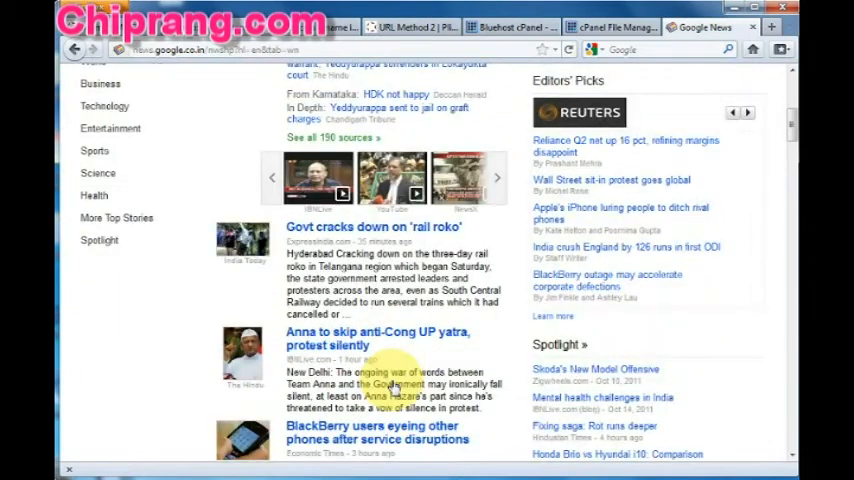
{"action": "scroll", "coordinate": [393, 388], "scroll_direction": "down", "scroll_amount": 3}
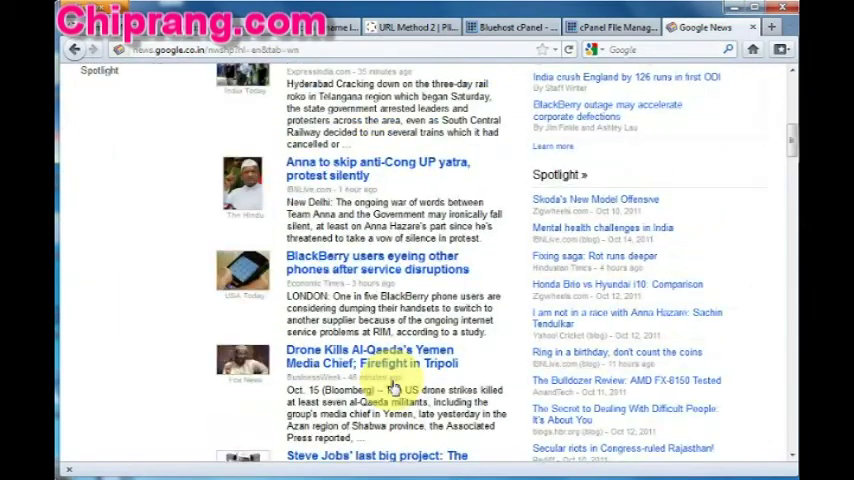
{"action": "left_click", "coordinate": [369, 269]}
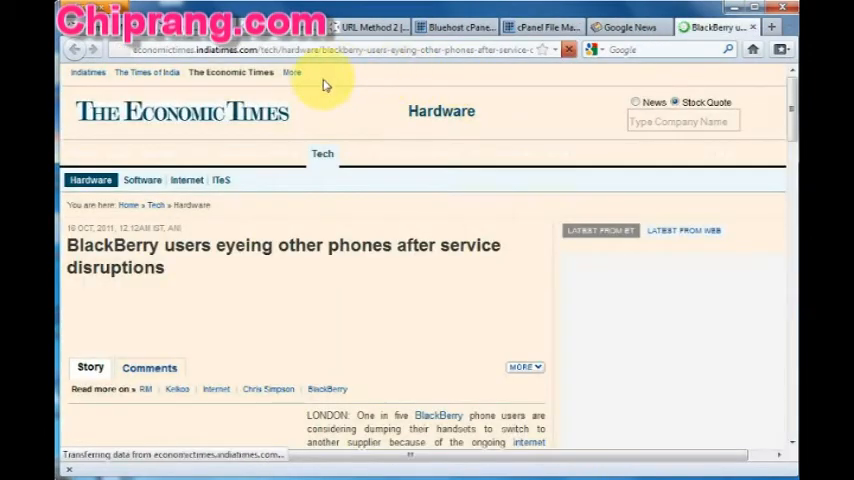
{"action": "left_click", "coordinate": [320, 52]}
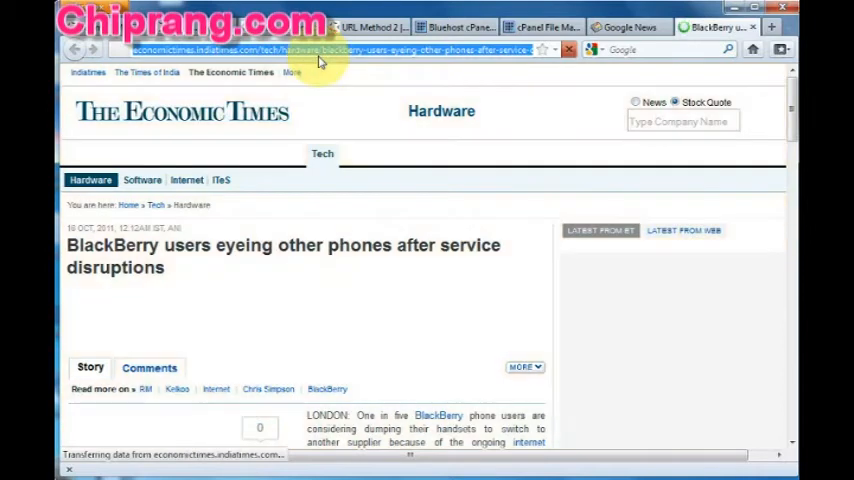
Paste the article URL into Pligg's News URL field and continue to the story details form.
{"action": "left_click", "coordinate": [110, 28]}
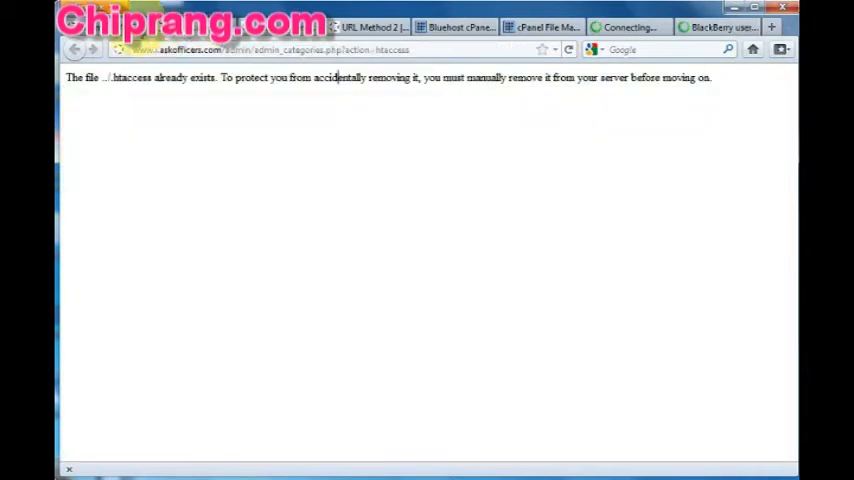
{"action": "left_click_drag", "start_coordinate": [217, 330], "coordinate": [110, 328]}
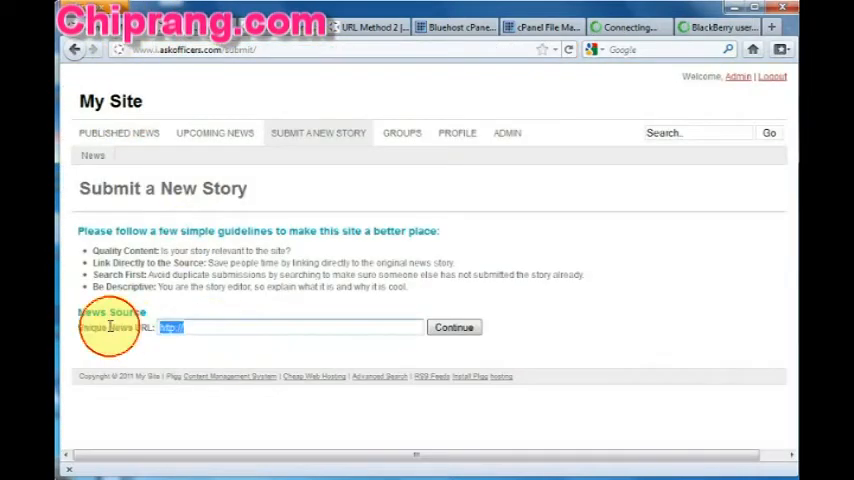
{"action": "type", "text": "http://economictimes.indiatimes.com/tech/hardware/blackberry-users-eyeing-other-phones-after-service-disruptions/articleshow/10364909.cms"}
{"action": "left_click", "coordinate": [458, 330]}
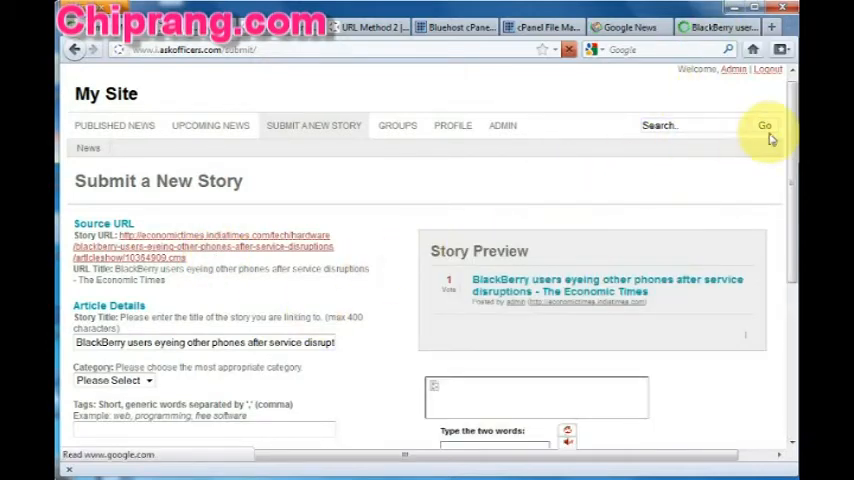
{"action": "scroll", "coordinate": [770, 181], "scroll_direction": "down", "scroll_amount": 2}
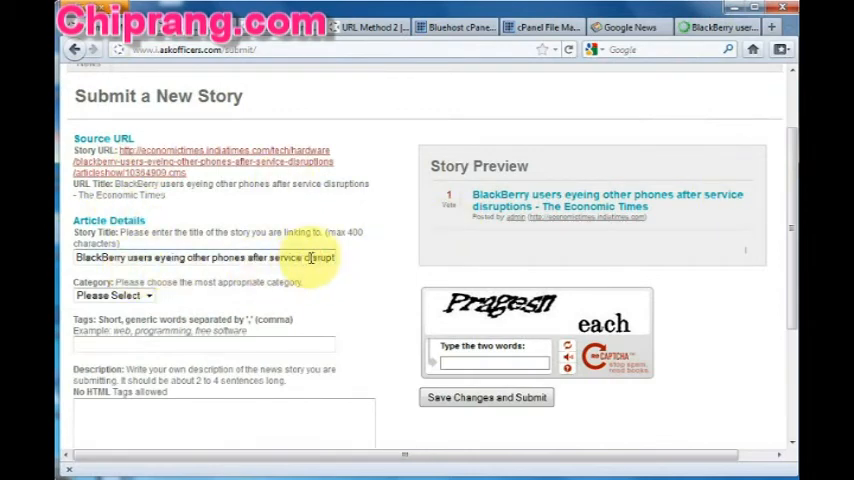
Trim ' - The Economic Times' from the title and file the story under the News category.
{"action": "left_click_drag", "start_coordinate": [311, 258], "coordinate": [357, 261]}
{"action": "left_click", "coordinate": [243, 265]}
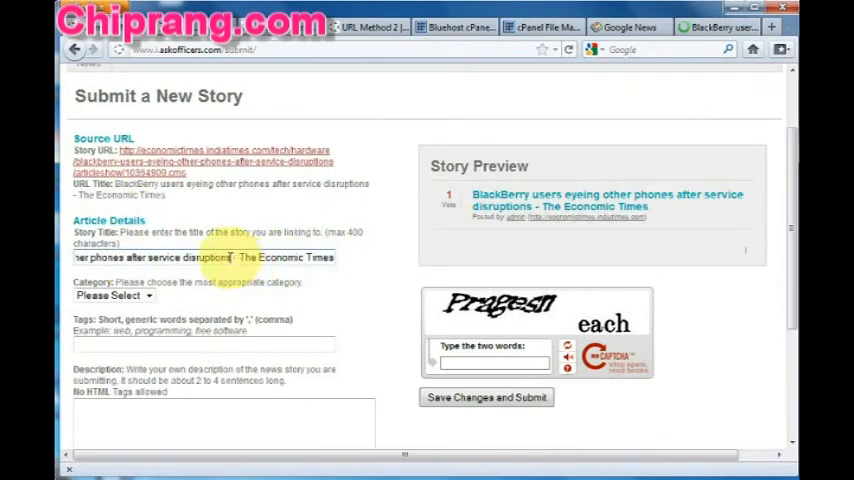
{"action": "left_click_drag", "start_coordinate": [230, 257], "coordinate": [402, 278]}
{"action": "key", "text": "Delete"}
{"action": "scroll", "coordinate": [196, 285], "scroll_direction": "down", "scroll_amount": 2}
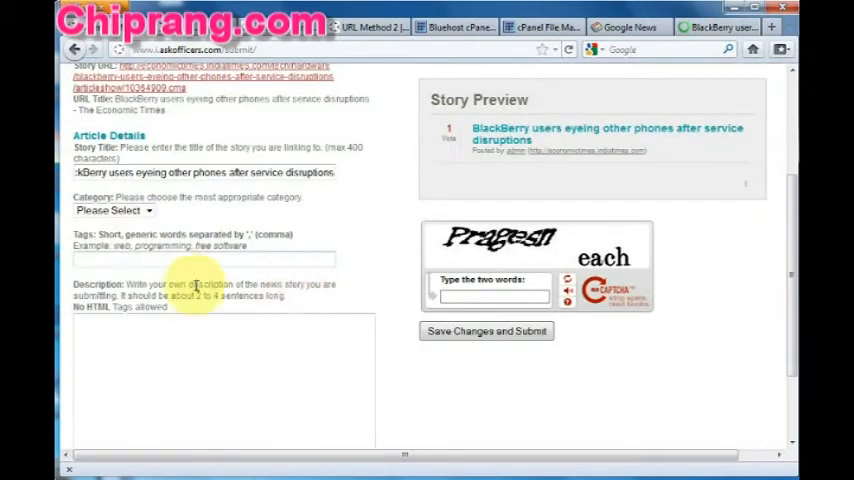
{"action": "left_click", "coordinate": [133, 210]}
{"action": "left_click", "coordinate": [120, 238]}
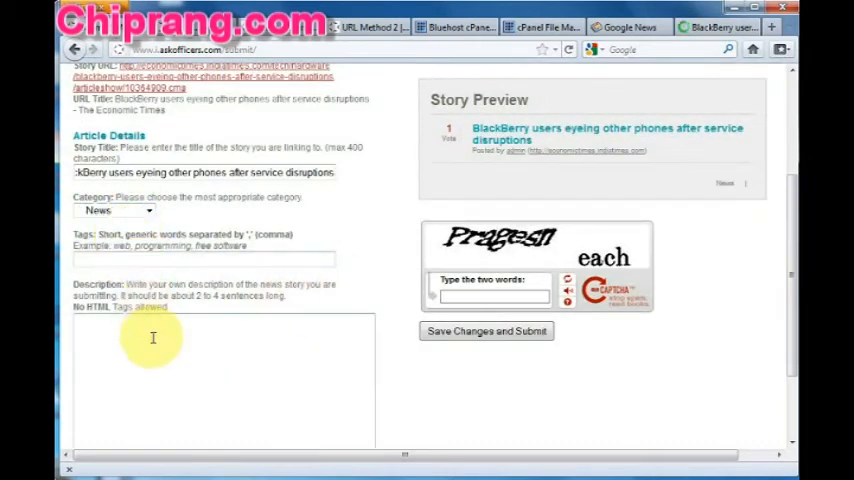
Tag the story Blackberry, add a test description, fill the CAPTCHA and submit it.
{"action": "left_click", "coordinate": [133, 260]}
{"action": "scroll", "coordinate": [135, 265], "scroll_direction": "up", "scroll_amount": 2}
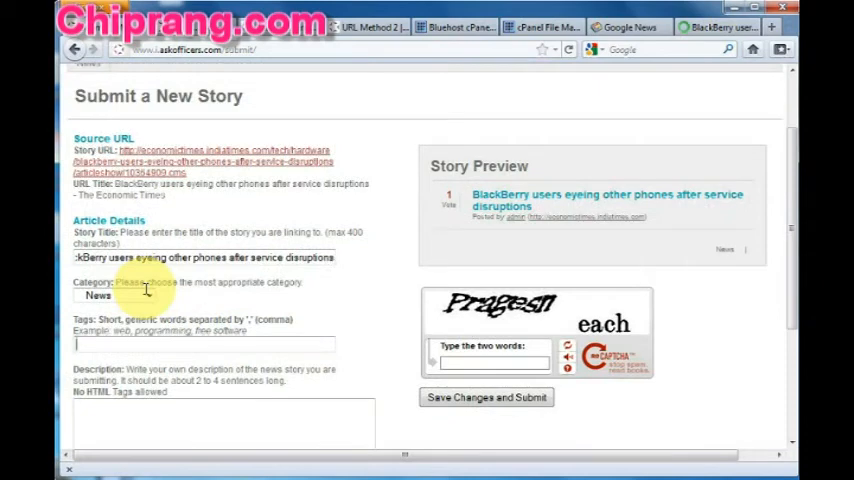
{"action": "type", "text": "B"}
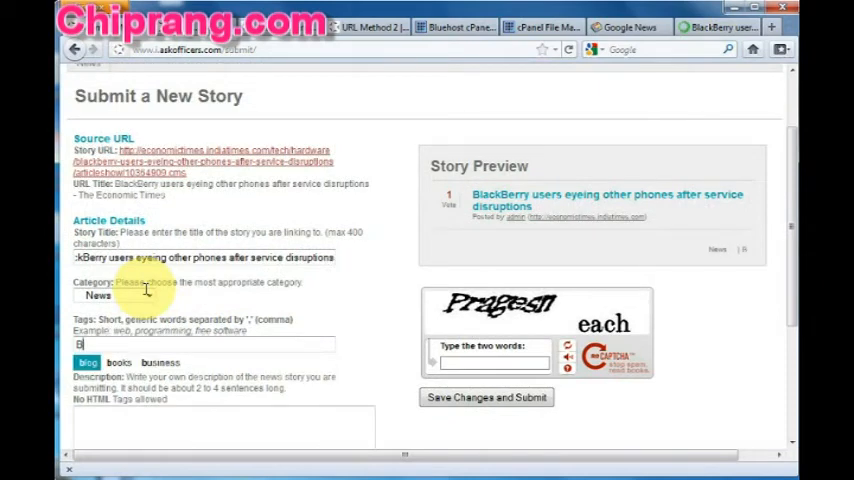
{"action": "type", "text": "lackberry"}
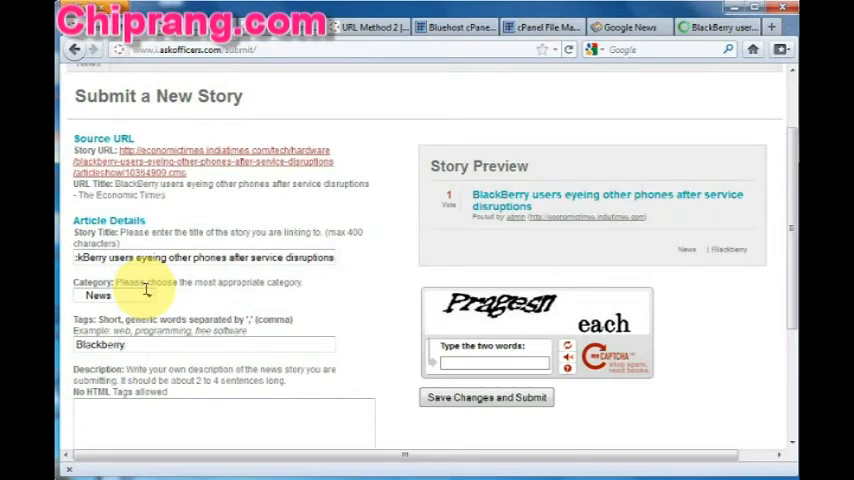
{"action": "scroll", "coordinate": [150, 305], "scroll_direction": "down", "scroll_amount": 2}
{"action": "left_click", "coordinate": [167, 349]}
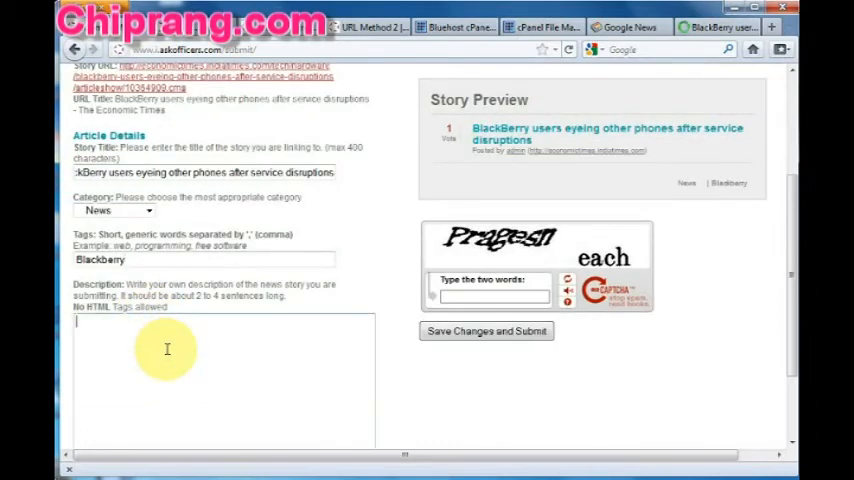
{"action": "type", "text": "This is a test......"}
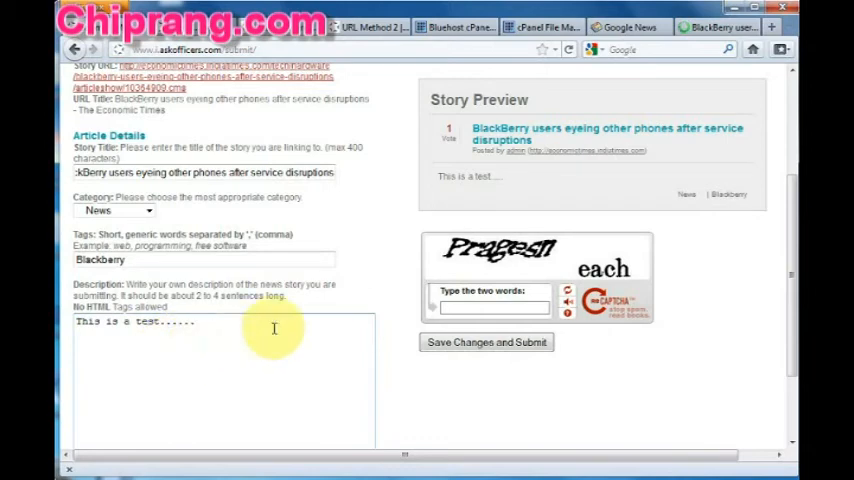
{"action": "left_click", "coordinate": [457, 306]}
{"action": "type", "text": "pragesn each"}
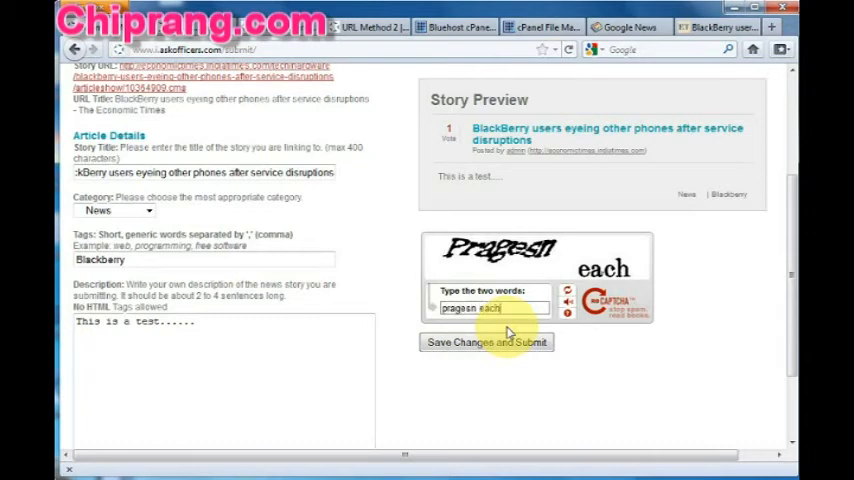
{"action": "left_click", "coordinate": [500, 346]}
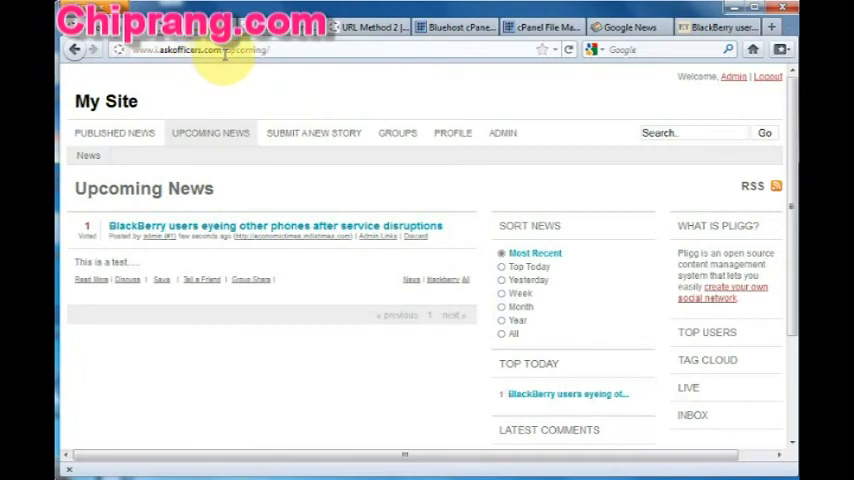
{"action": "left_click_drag", "start_coordinate": [225, 52], "coordinate": [267, 52]}
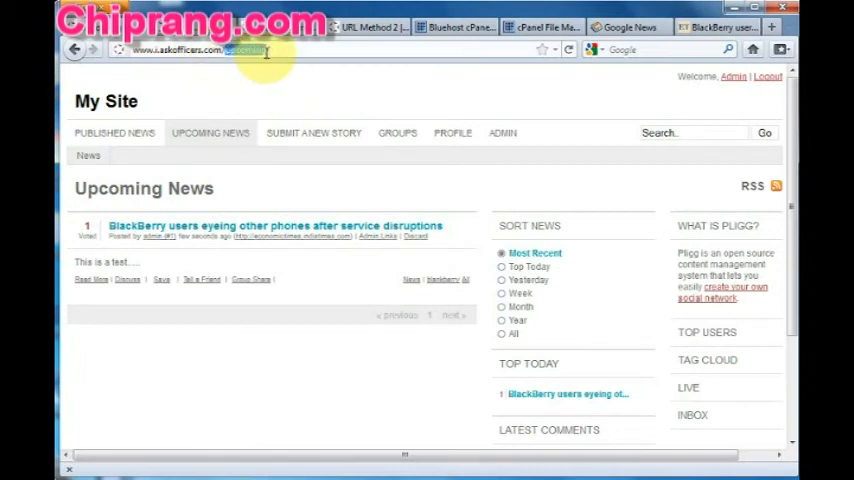
{"action": "type", "text": "/"}
{"action": "left_click", "coordinate": [225, 50]}
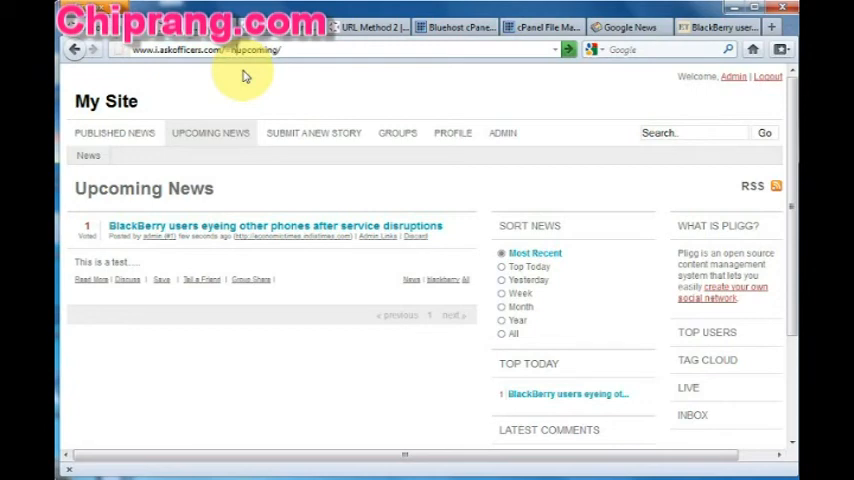
{"action": "type", "text": "news/"}
{"action": "type", "text": "/"}
{"action": "type", "text": "php"}
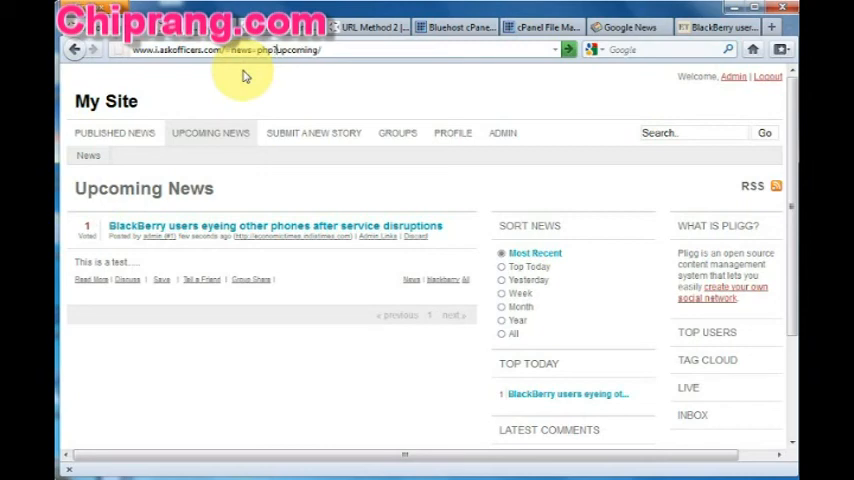
{"action": "left_click", "coordinate": [350, 232]}
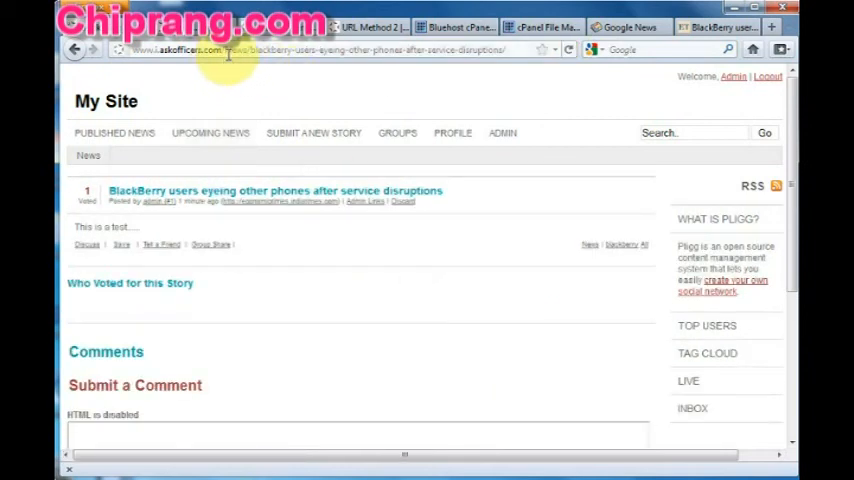
Check the News/blackberry-users-... address of the story, then return to the site home page.
{"action": "left_click_drag", "start_coordinate": [225, 50], "coordinate": [245, 50]}
{"action": "type", "text": "News"}
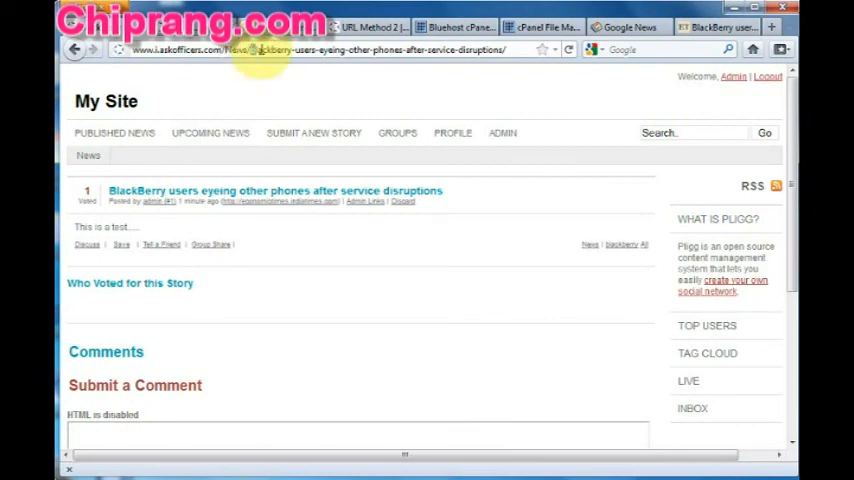
{"action": "left_click_drag", "start_coordinate": [250, 50], "coordinate": [508, 49]}
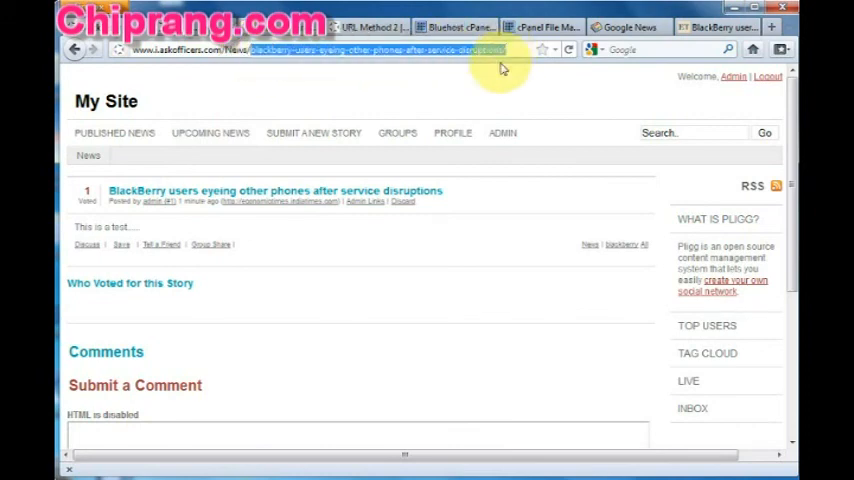
{"action": "left_click", "coordinate": [311, 314]}
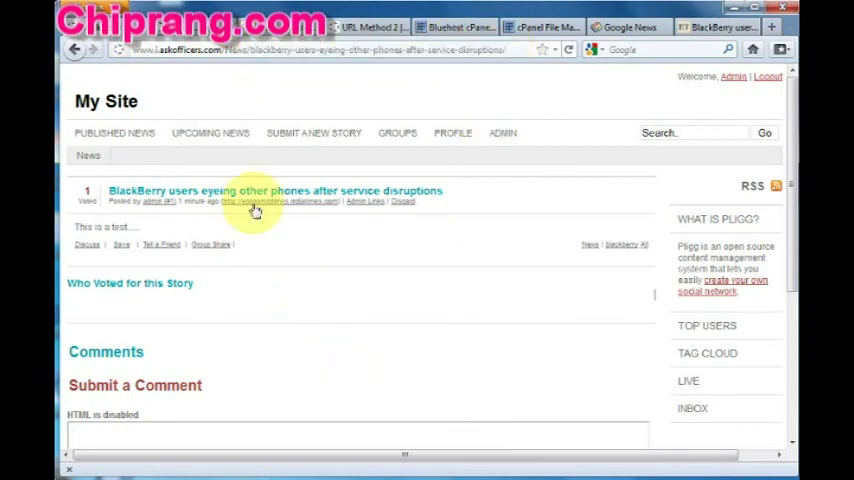
{"action": "left_click", "coordinate": [118, 108]}
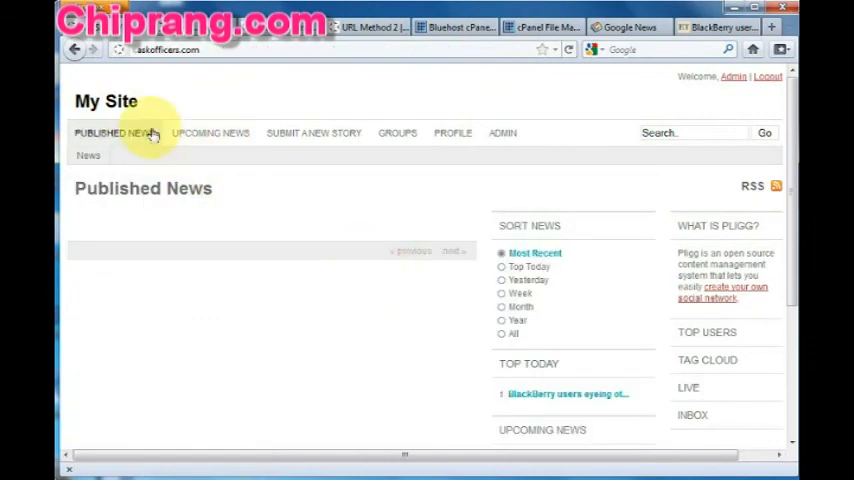